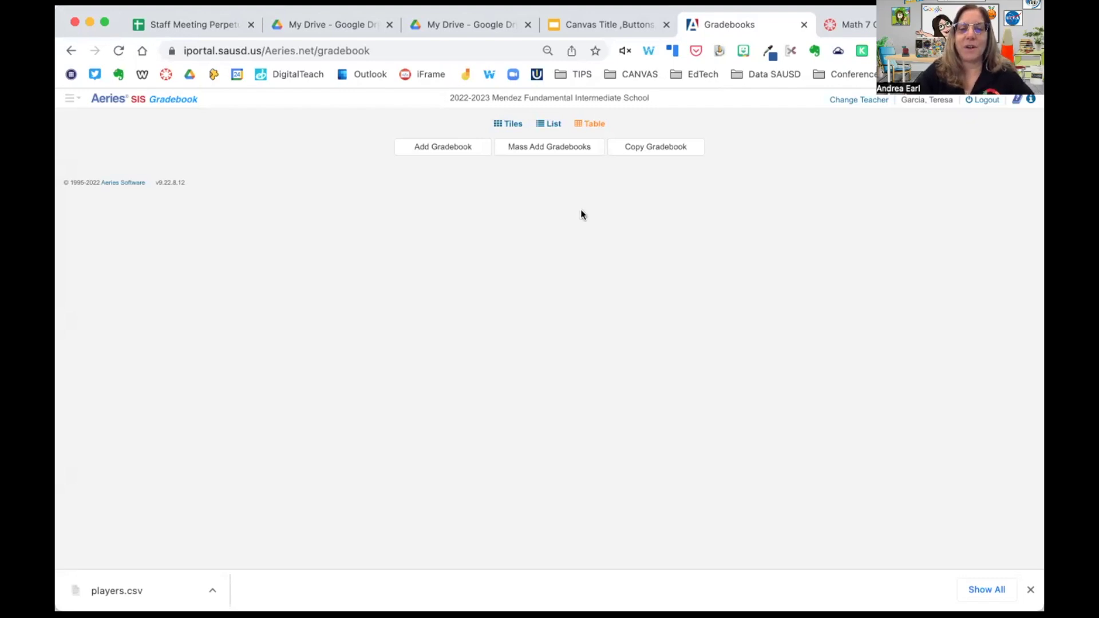
Mass-add gradebooks for sections 1075, 1290, 3157, 8853, 6137 and 8369, skipping both period 2 sections.
click(542, 146)
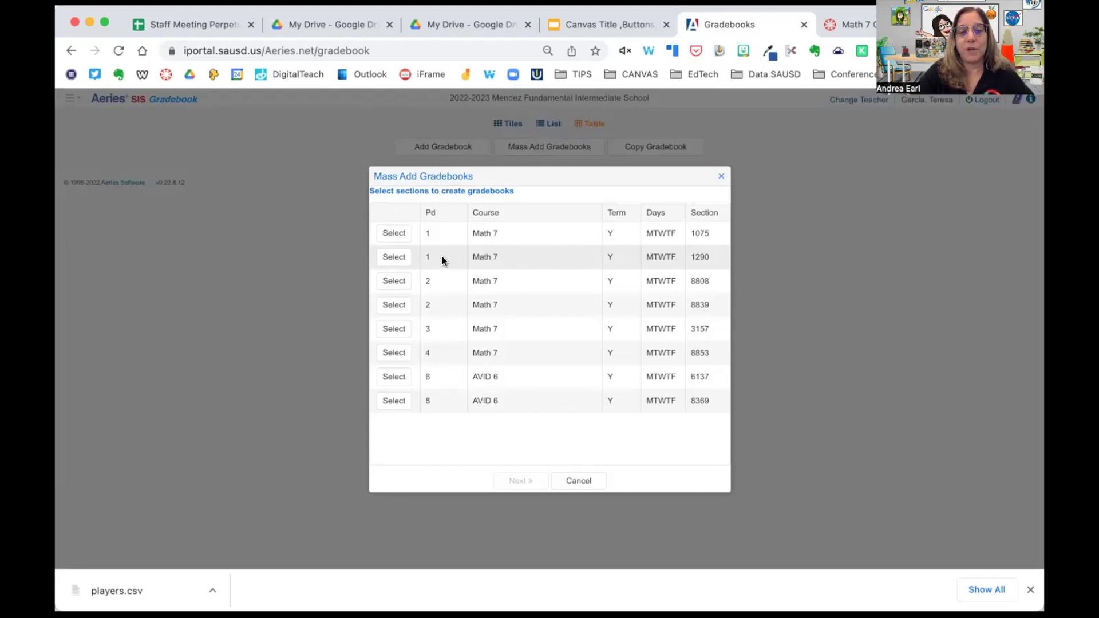
click(393, 236)
click(396, 257)
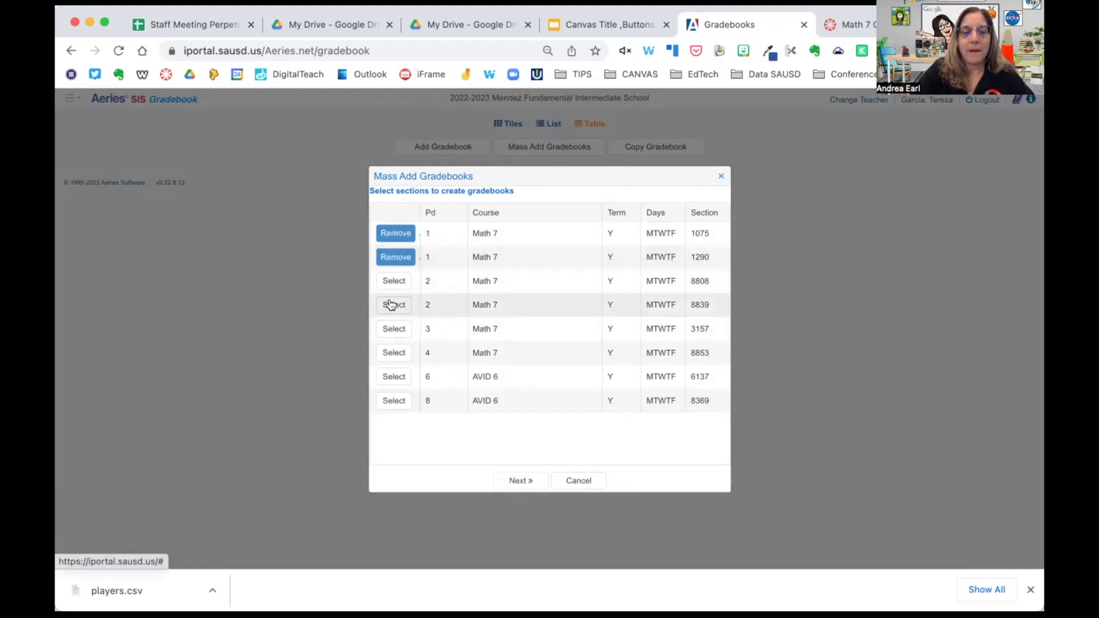
click(392, 328)
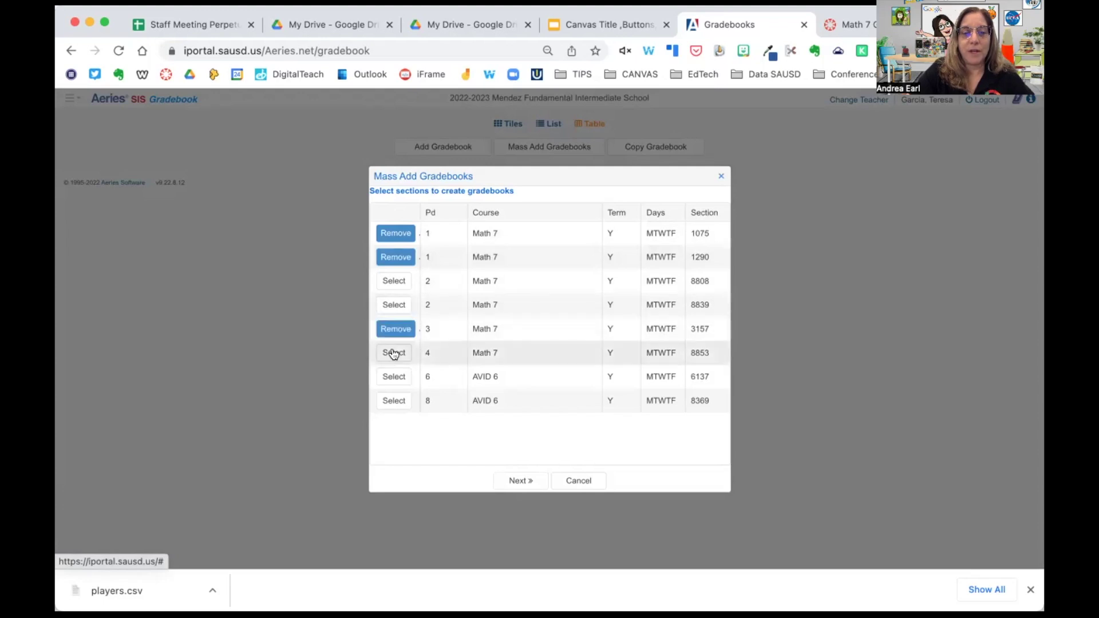
click(392, 352)
click(393, 378)
click(395, 401)
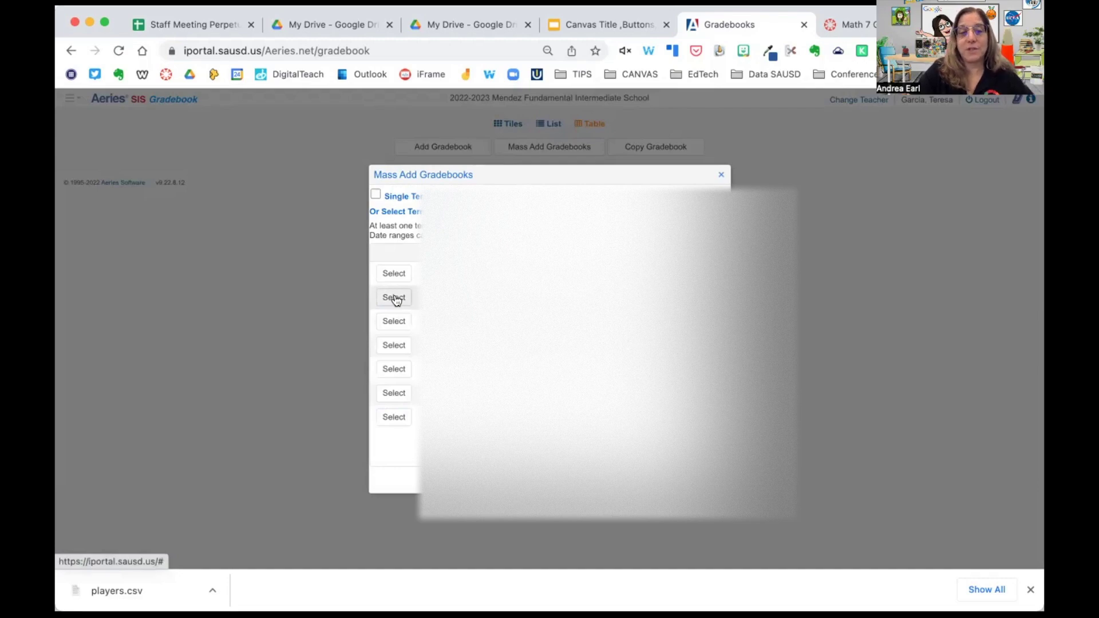
click(395, 298)
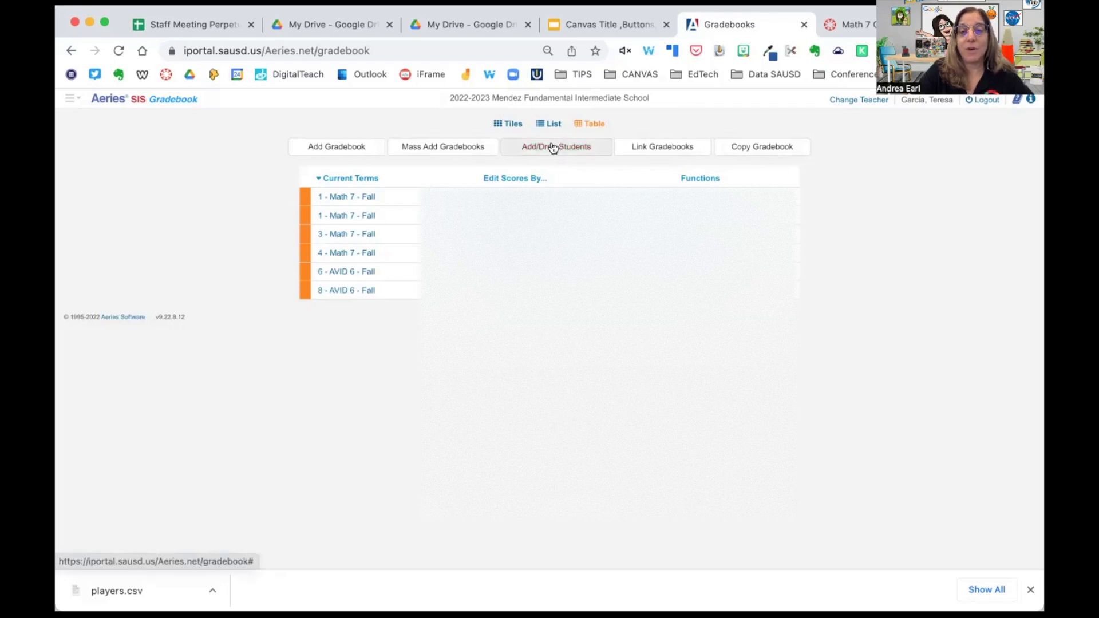
click(553, 147)
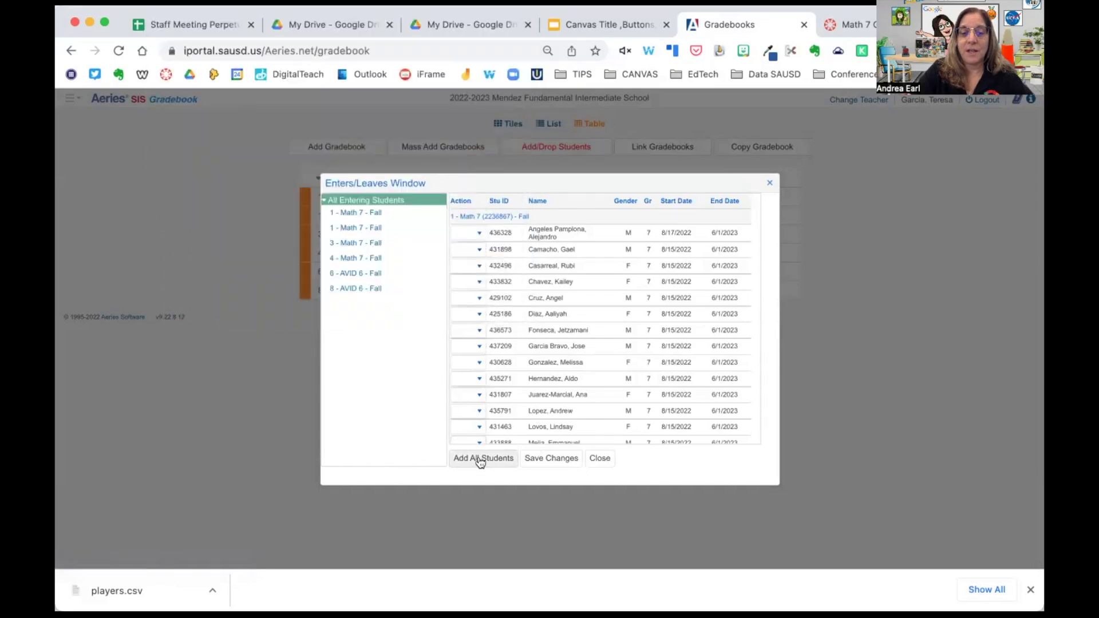
Add all entering students to the six new gradebooks, then close the Enters/Leaves window.
click(481, 460)
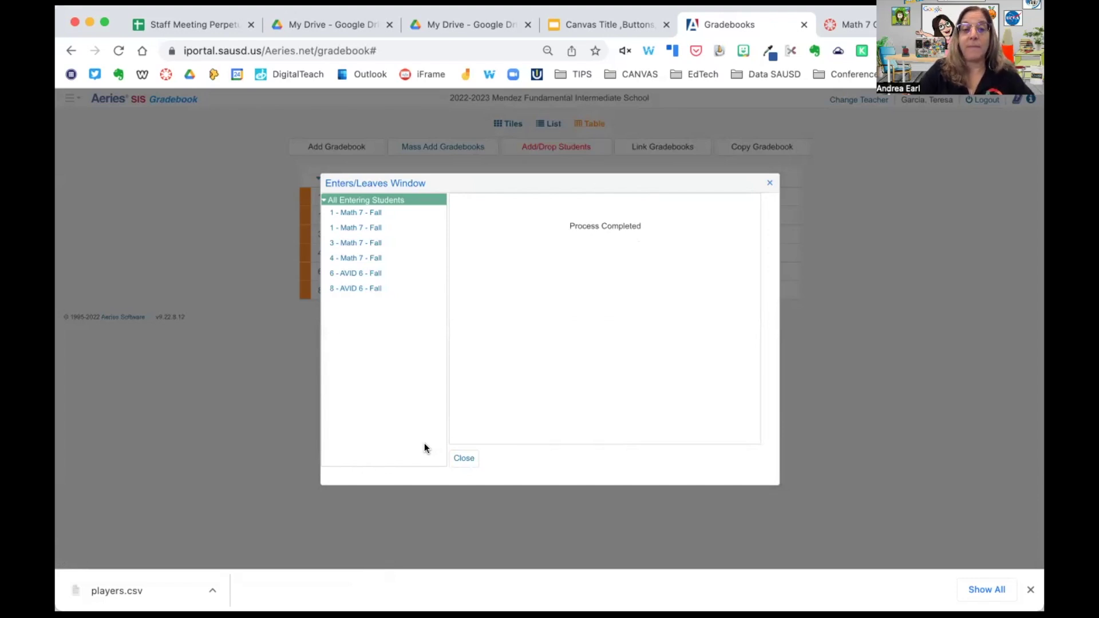
click(463, 459)
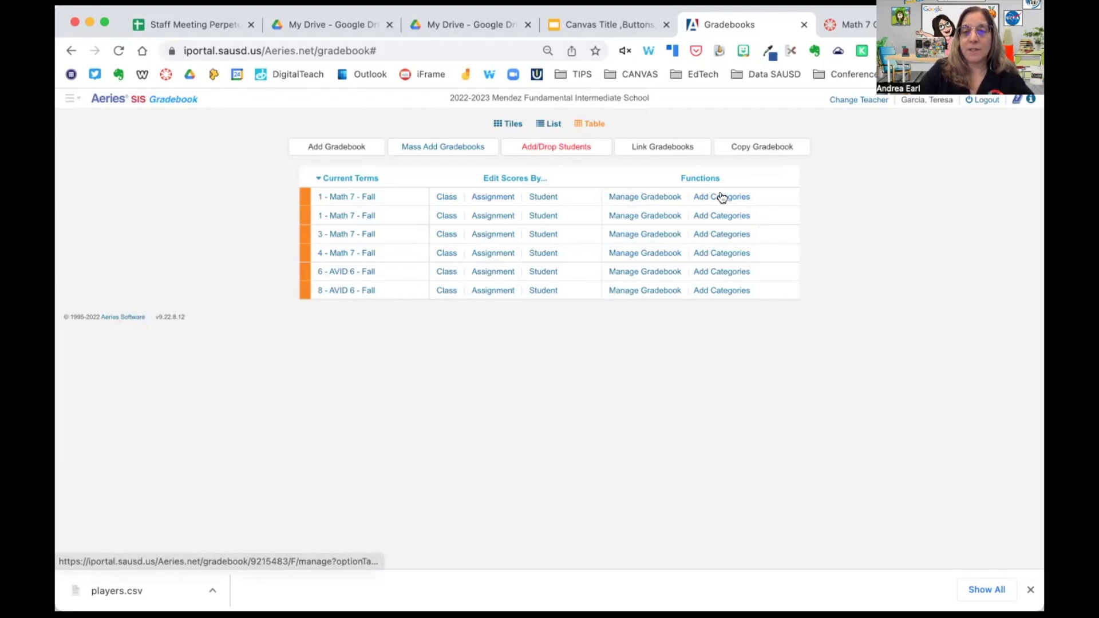
click(658, 145)
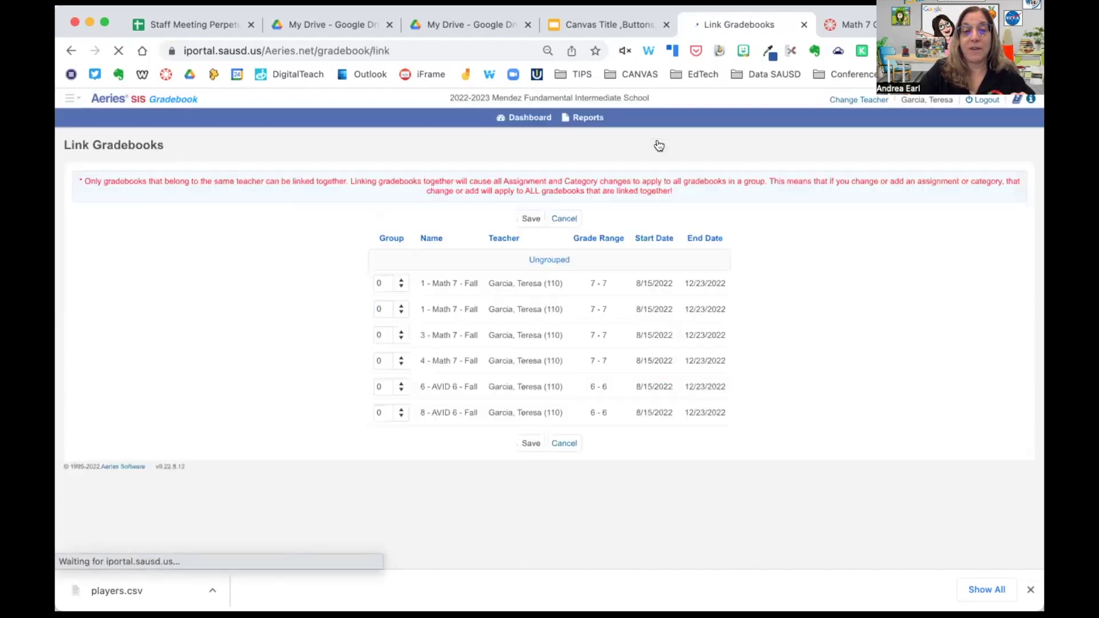
Put all four Math 7 and both AVID 6 Fall gradebooks in group 1 and save.
click(402, 281)
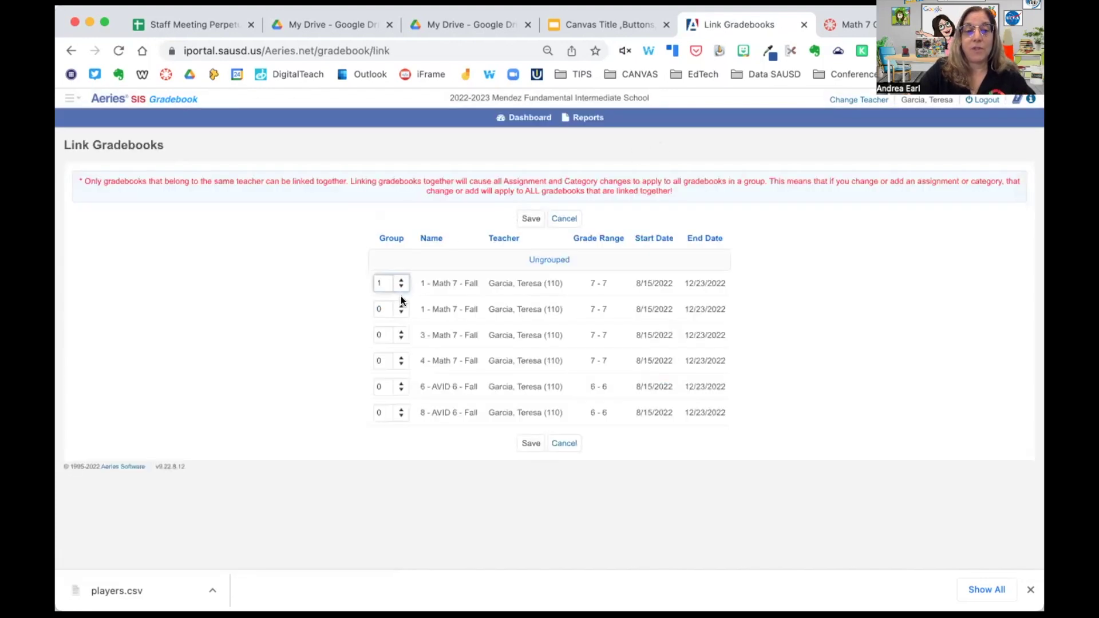
click(400, 307)
click(401, 332)
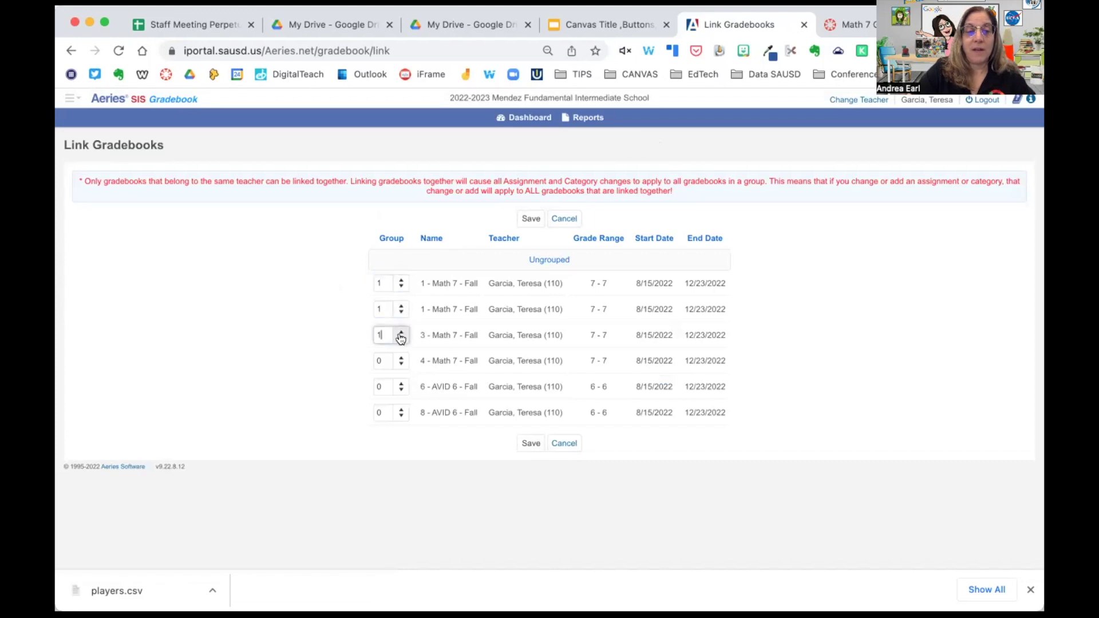
click(401, 358)
click(401, 382)
click(401, 410)
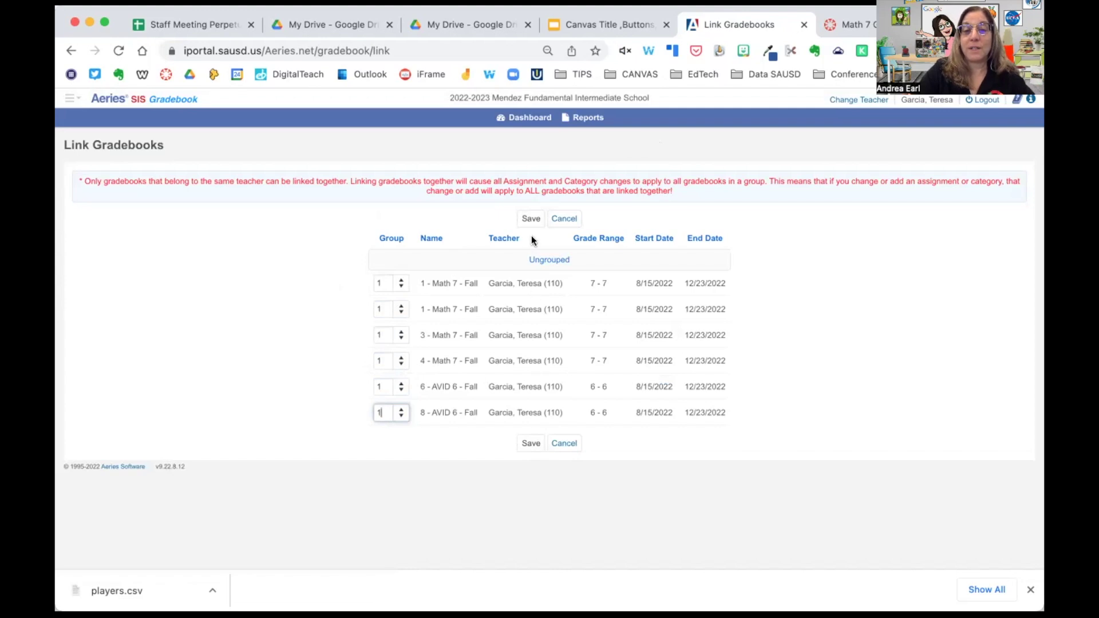
click(530, 444)
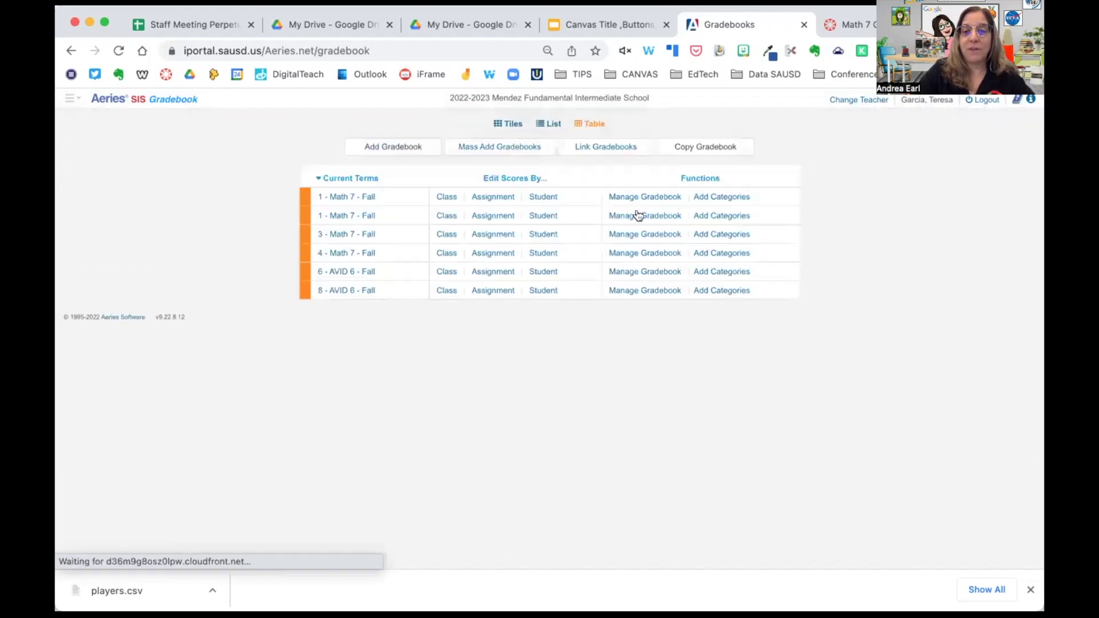
Create the categories 'Assignments' and 'Assessments' for 1 - Math 7 - Fall and save.
click(715, 198)
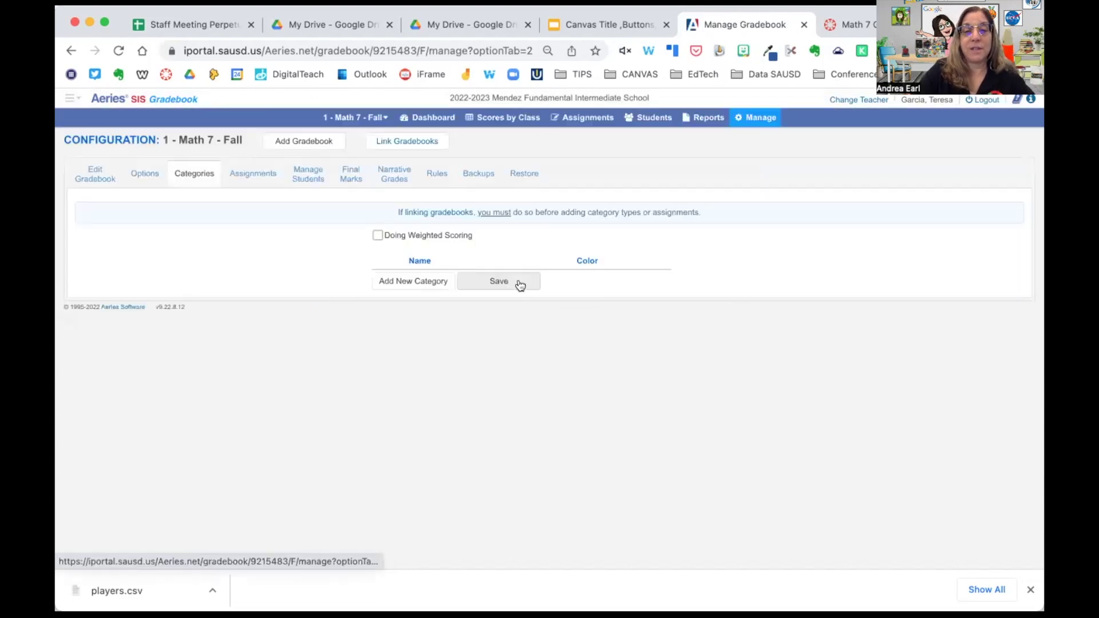
click(400, 283)
text(As)
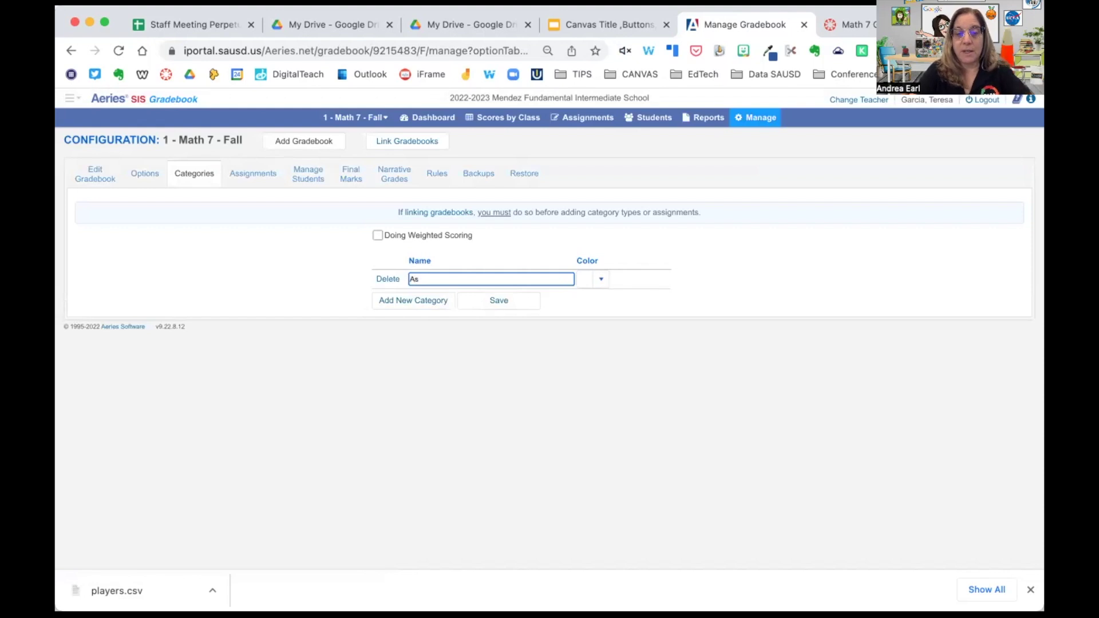
text(signments)
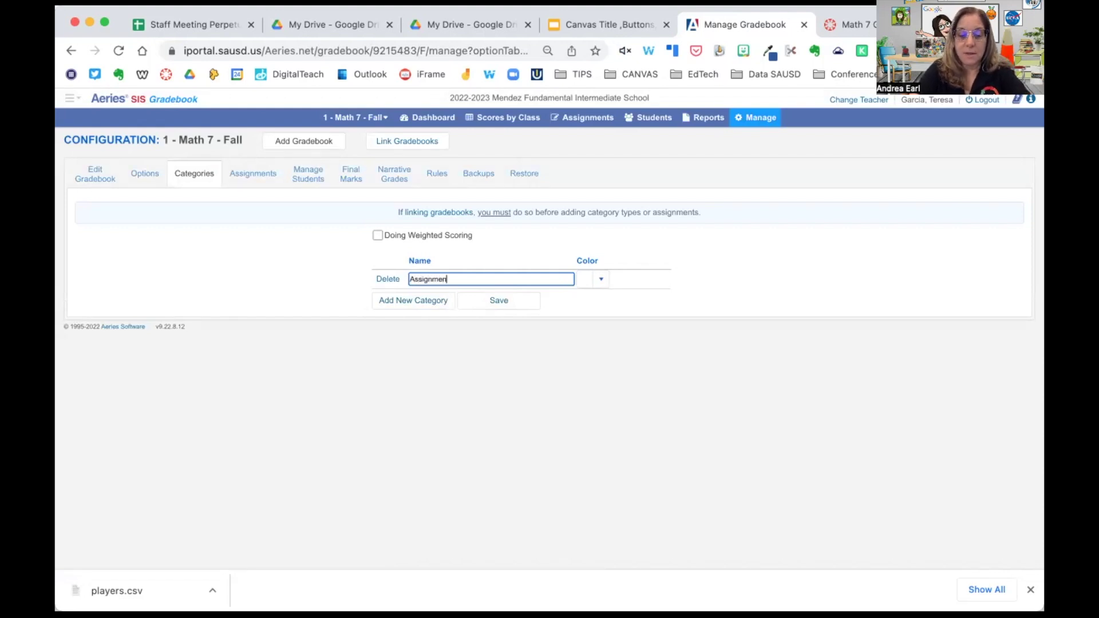
click(413, 300)
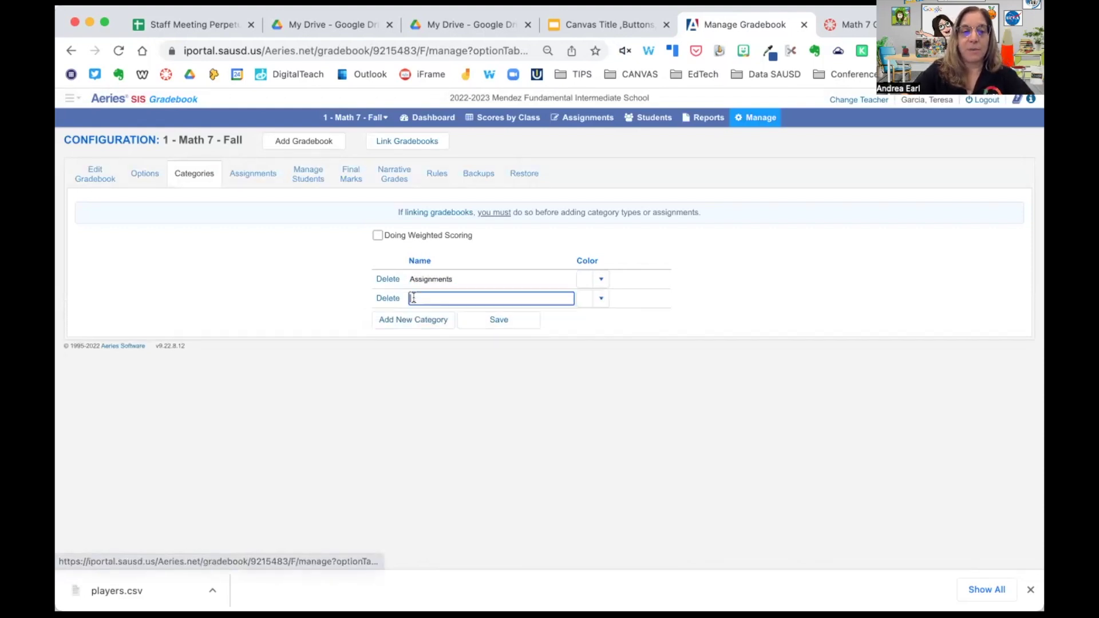
text(Assessments)
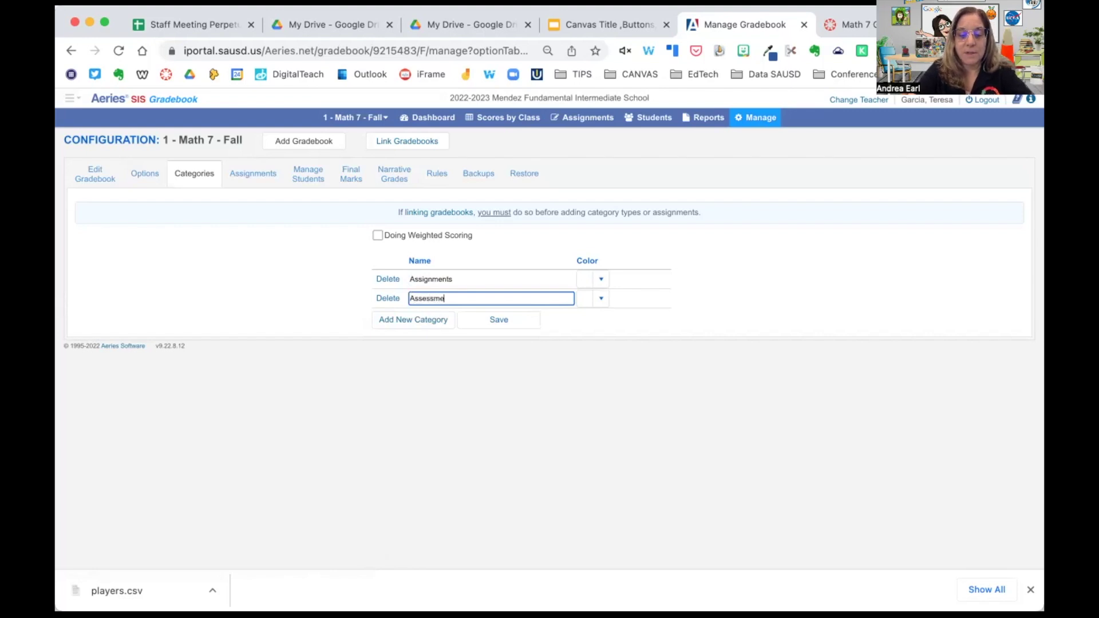
click(409, 321)
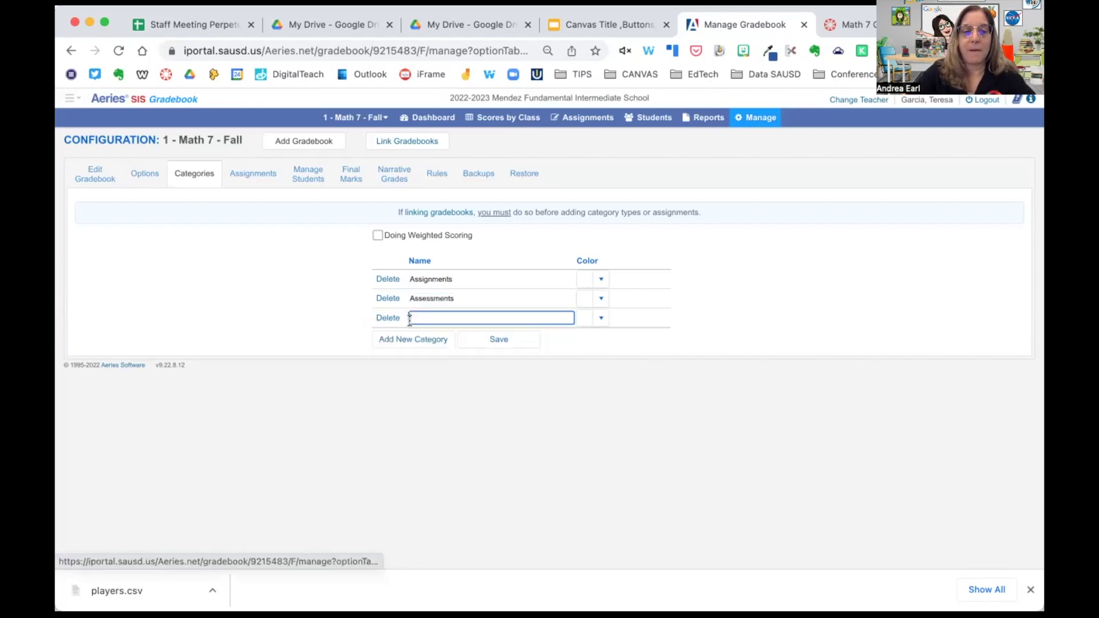
click(506, 341)
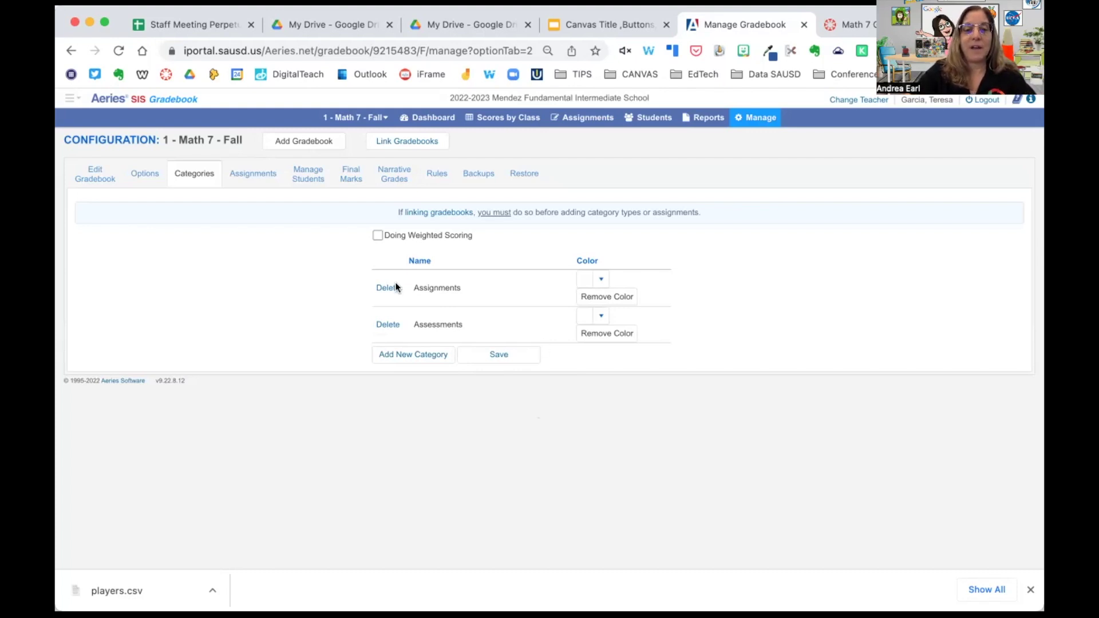
Set all six Math 7 and AVID 6 gradebooks back to group 0 and save.
click(403, 143)
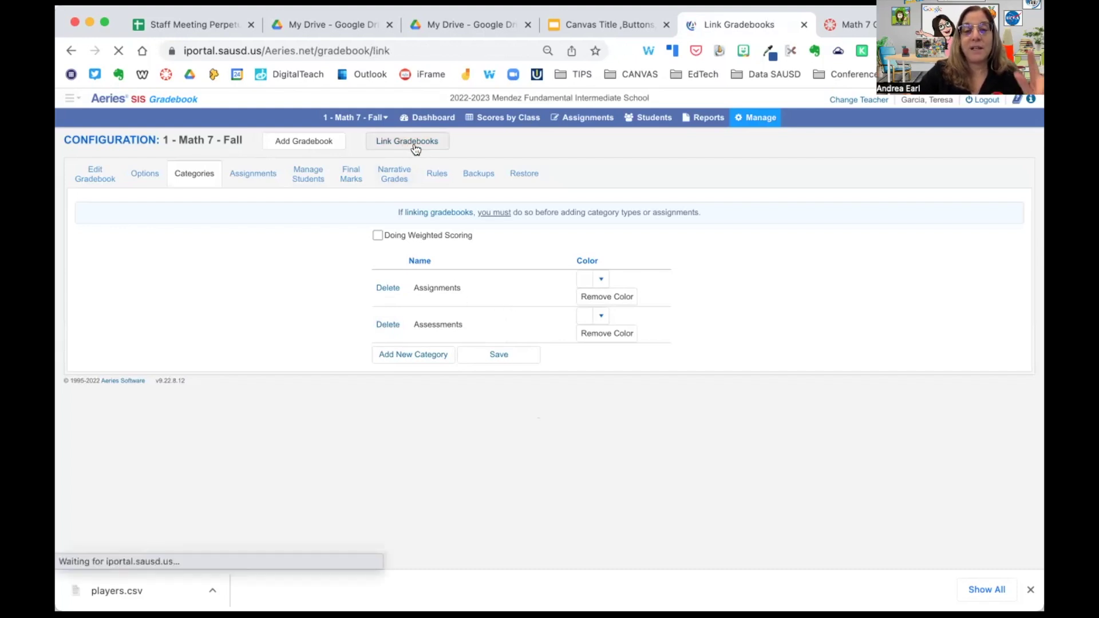
click(401, 287)
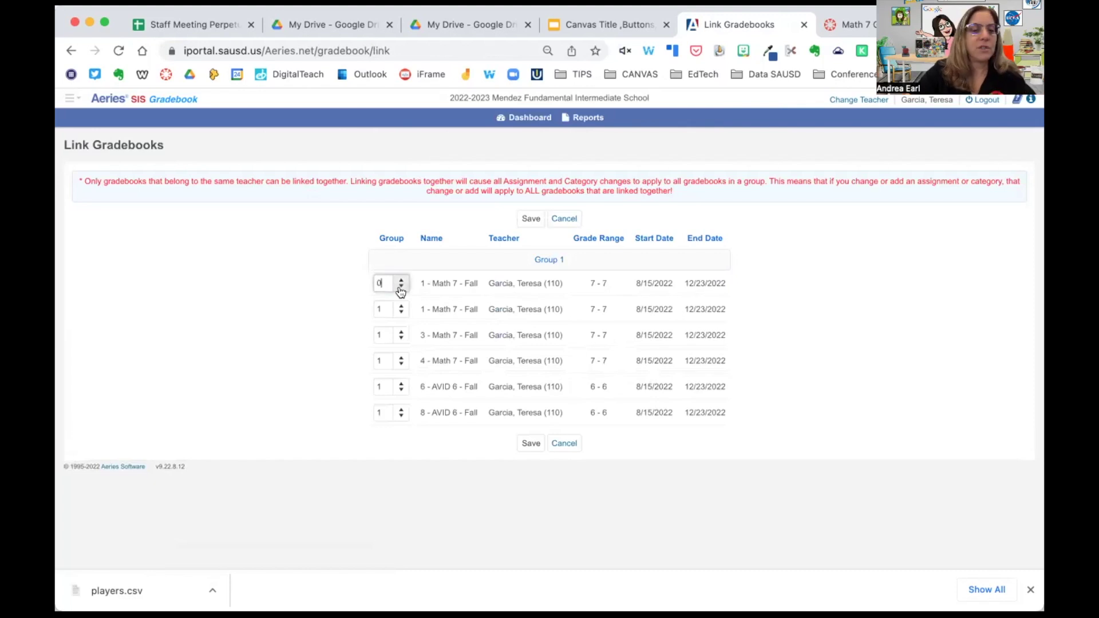
click(400, 313)
click(401, 340)
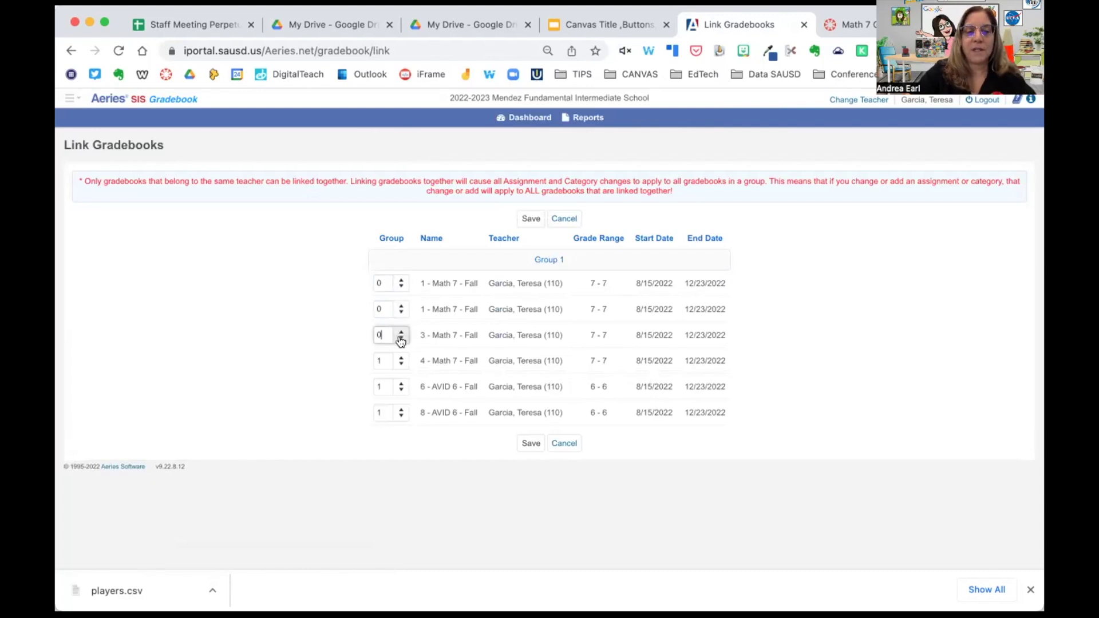
click(401, 365)
click(401, 391)
click(400, 417)
click(531, 445)
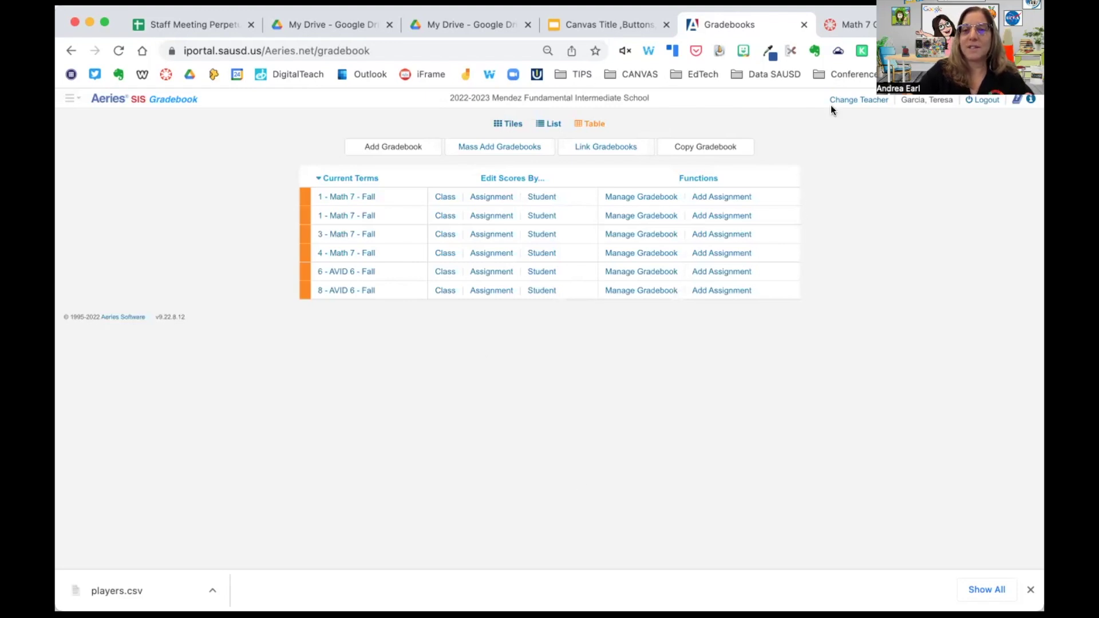
Go to the Math 7 Canvas course's Assignments page.
click(854, 24)
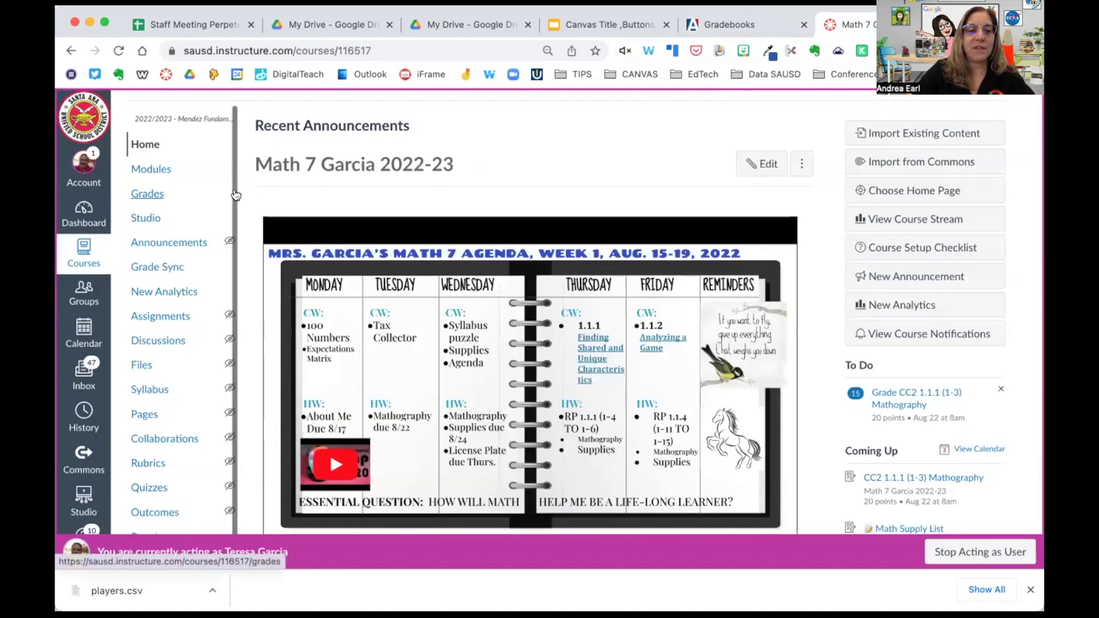
scroll(237, 195, down, 1)
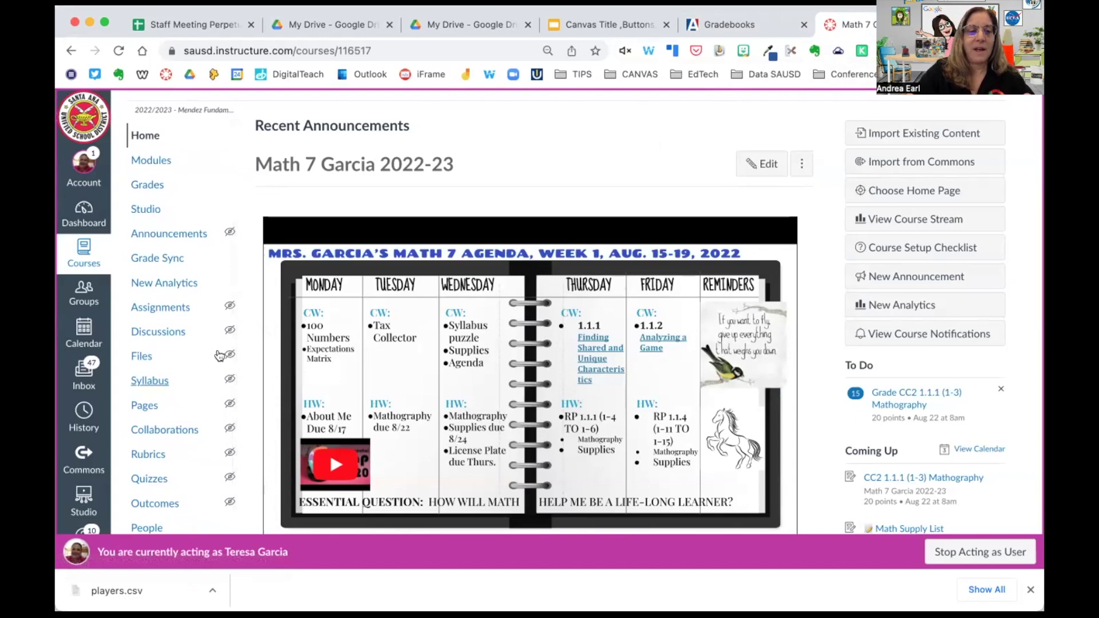
click(145, 315)
Collapse the groups, confirm Imported Assignments is empty, and delete it.
click(285, 224)
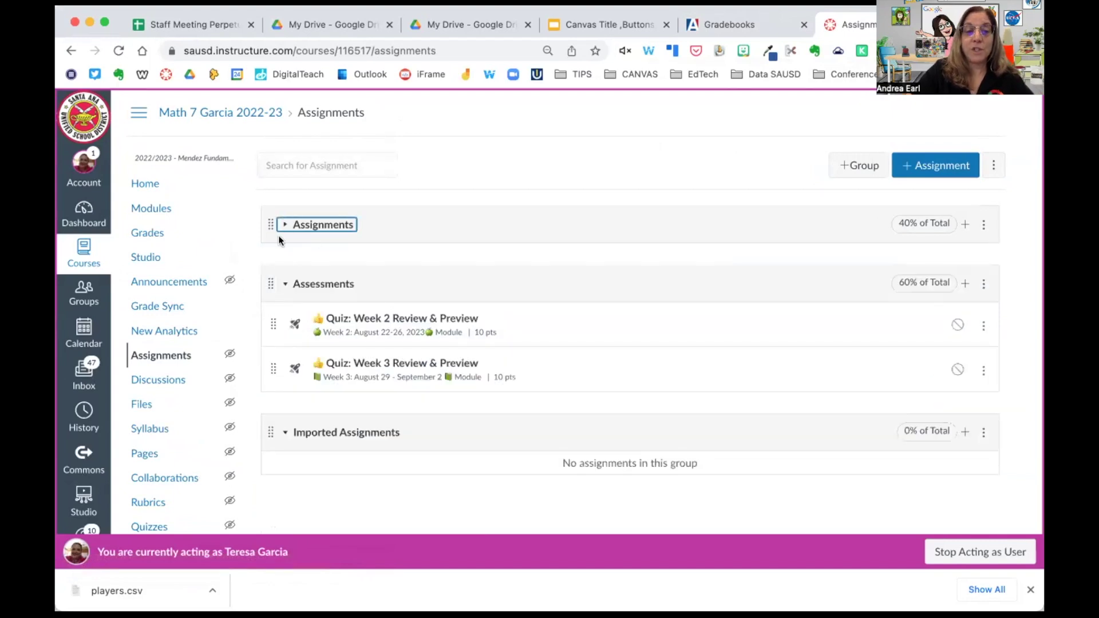
click(286, 285)
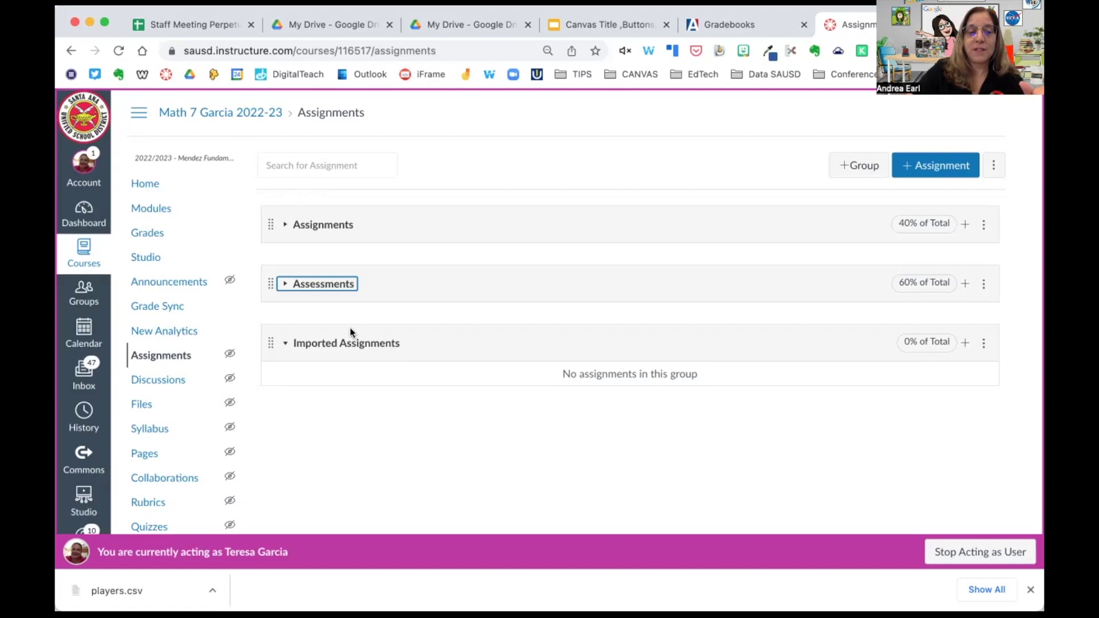
click(285, 344)
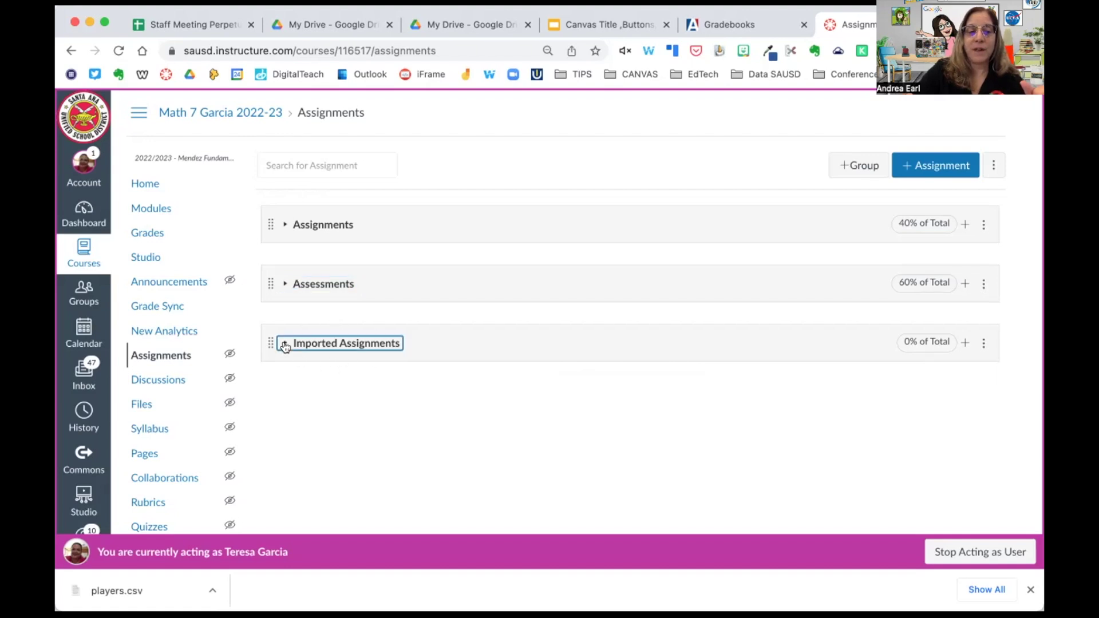
click(285, 344)
click(984, 343)
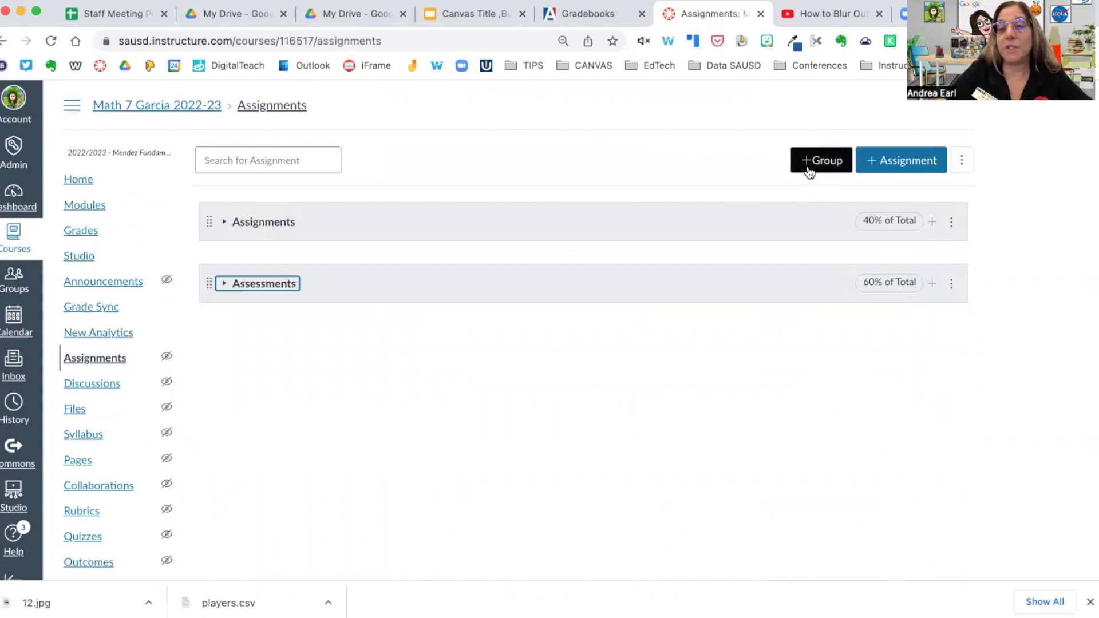
click(809, 171)
Name the new assignment group 'Science Labs' and save it.
click(600, 312)
text(Science)
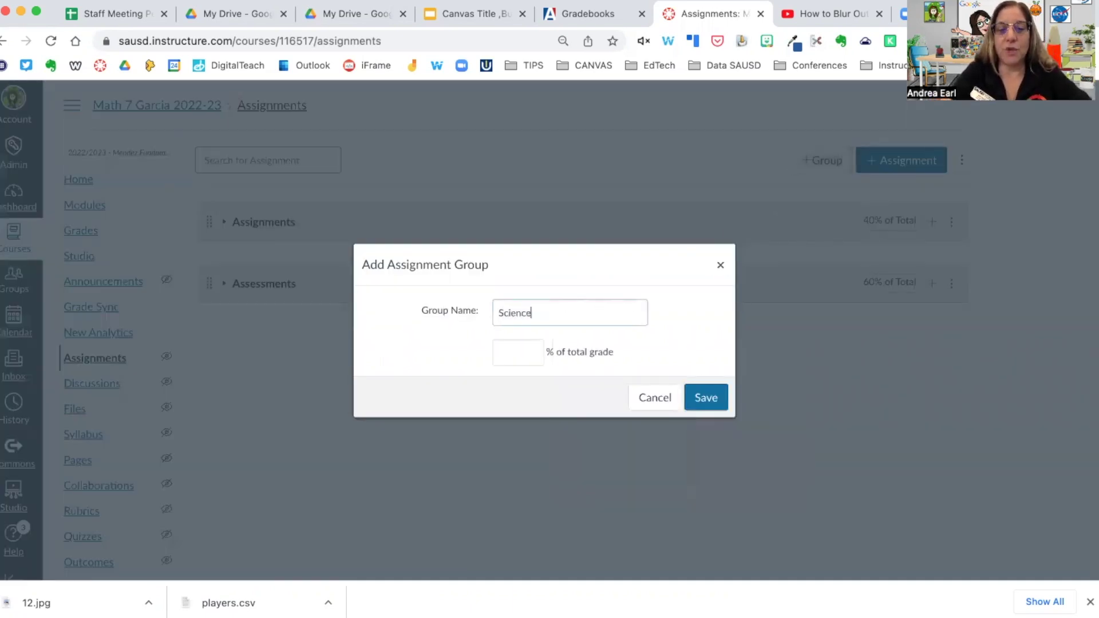
text( Lab)
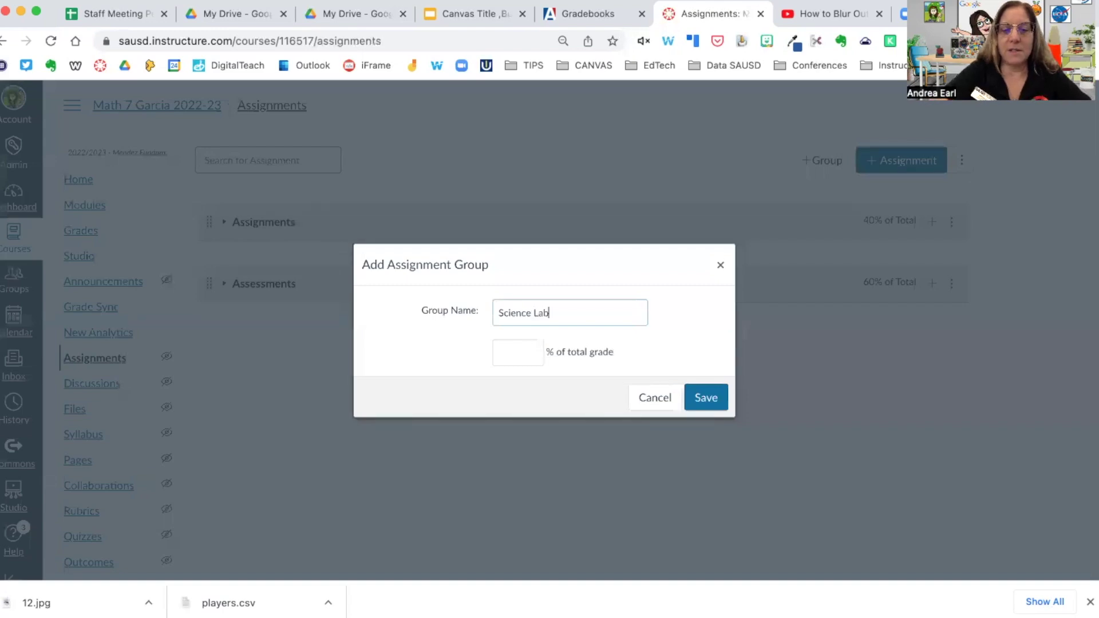
text(s)
click(703, 396)
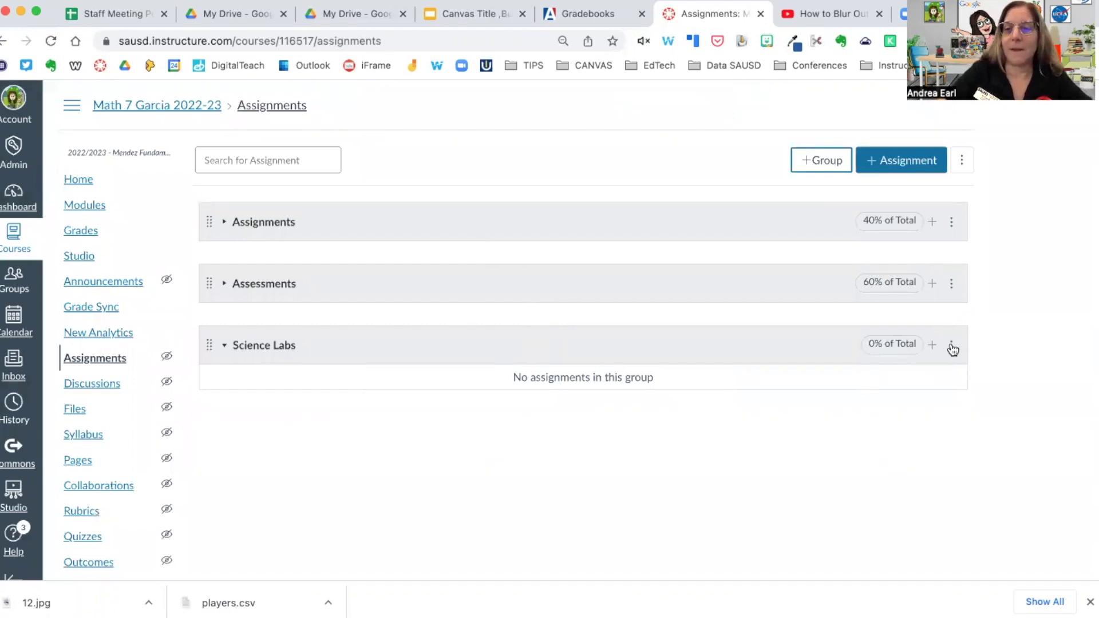
click(951, 346)
Delete the Science Labs group, leaving Assignments (40%) and Assessments (60%).
click(665, 130)
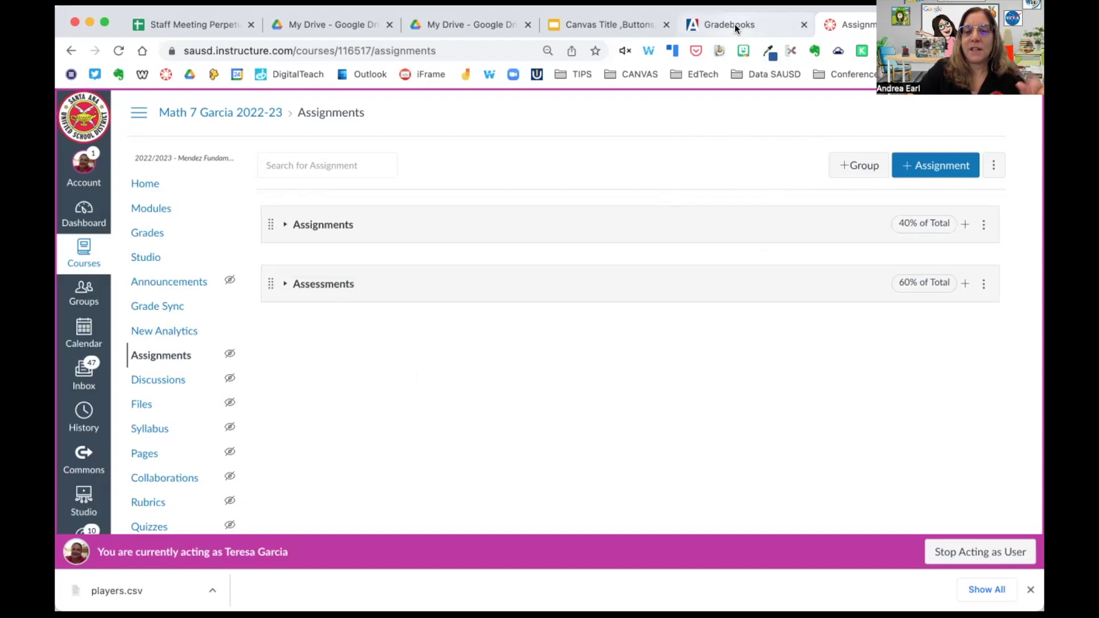
click(734, 23)
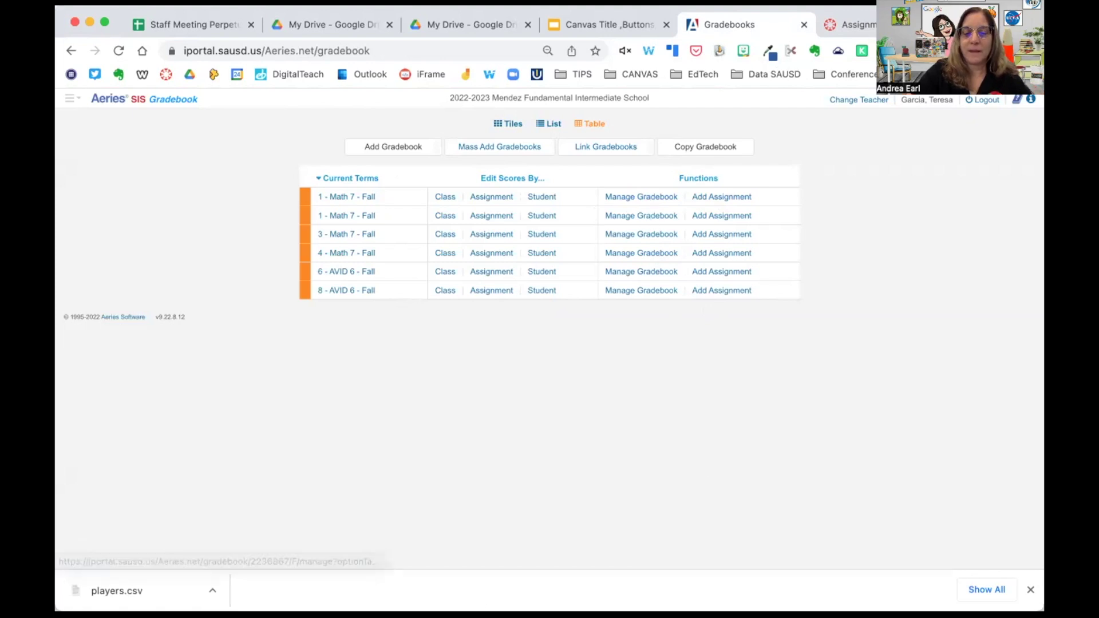
key(ctrl+Tab)
Open the Math 7 course's sections list through People and Settings.
scroll(435, 327, down, 1)
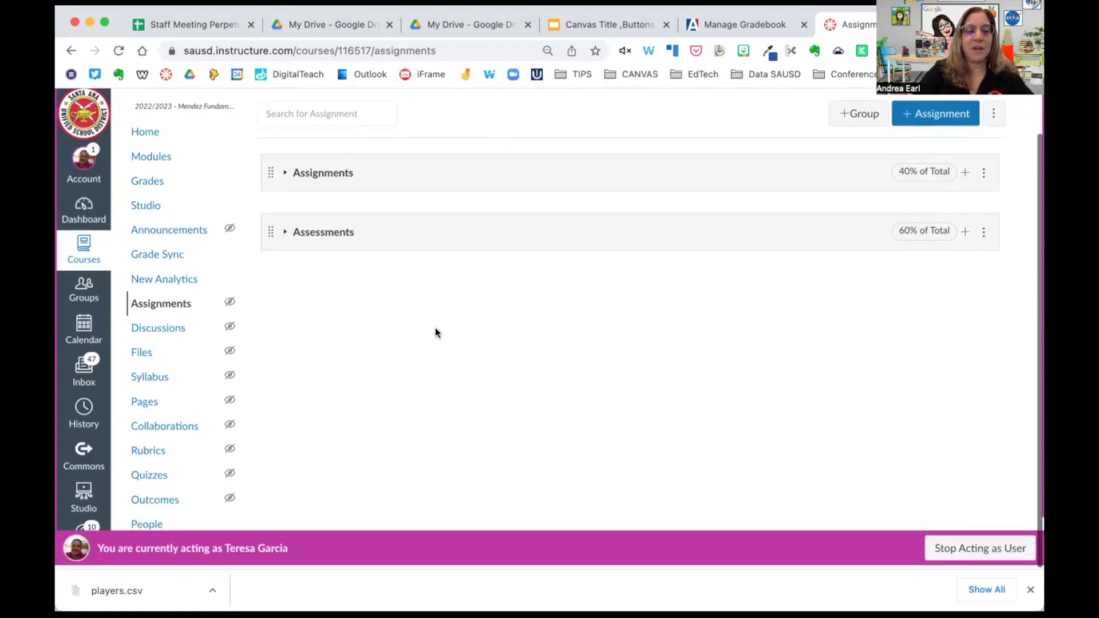
scroll(172, 514, down, 1)
click(166, 500)
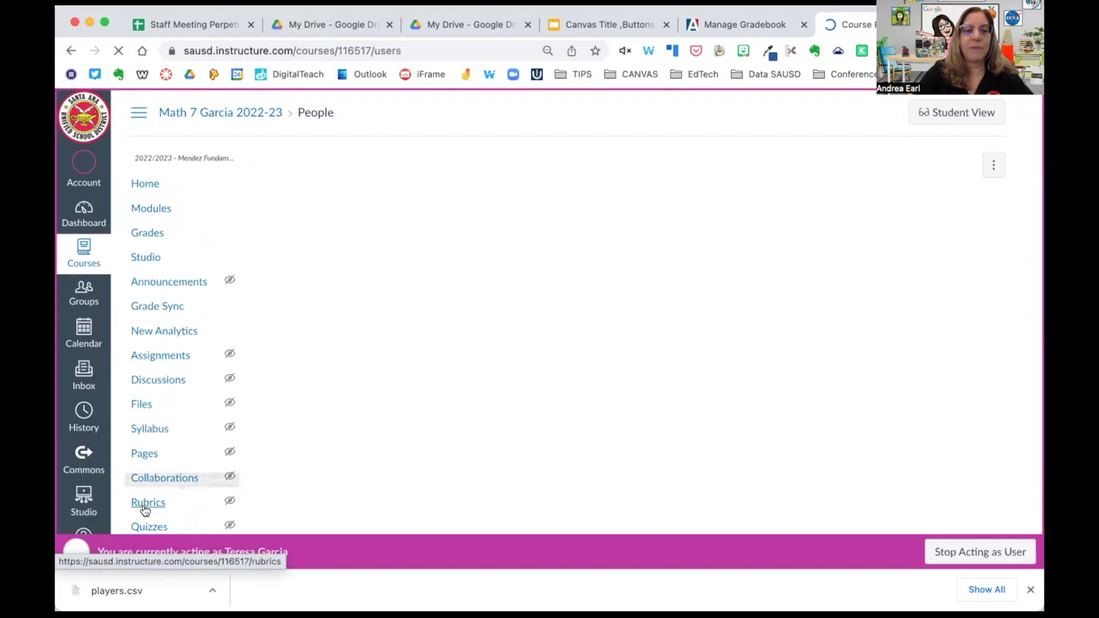
click(368, 169)
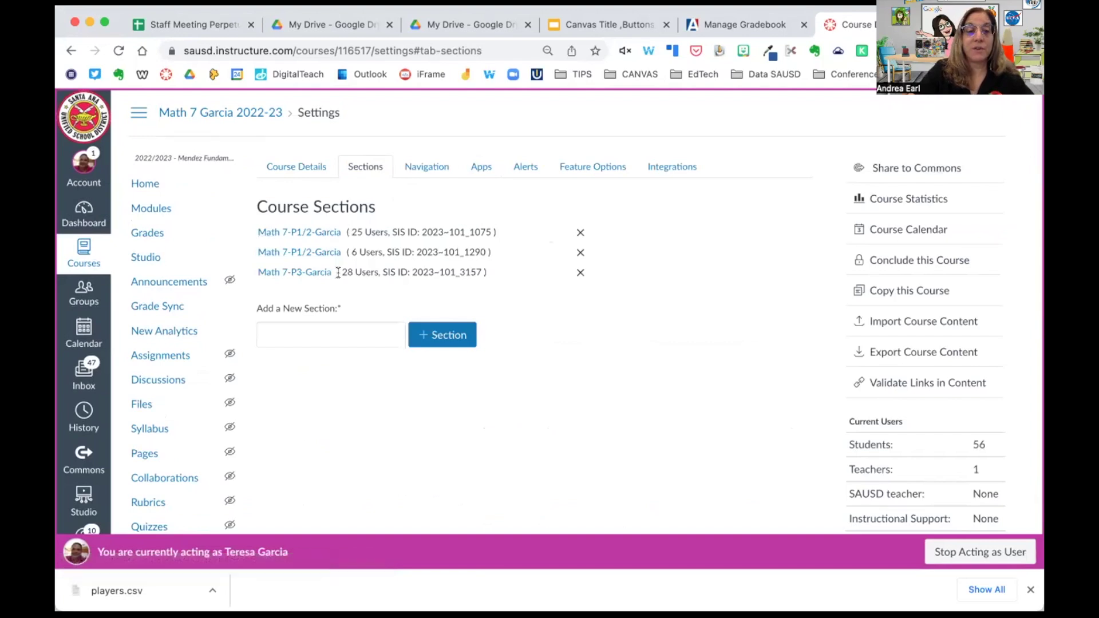
Highlight the sections' SIS IDs, including 101 and section 1290, to compare them.
drag(422, 232, 442, 230)
click(449, 231)
drag(449, 231, 491, 230)
drag(464, 252, 480, 271)
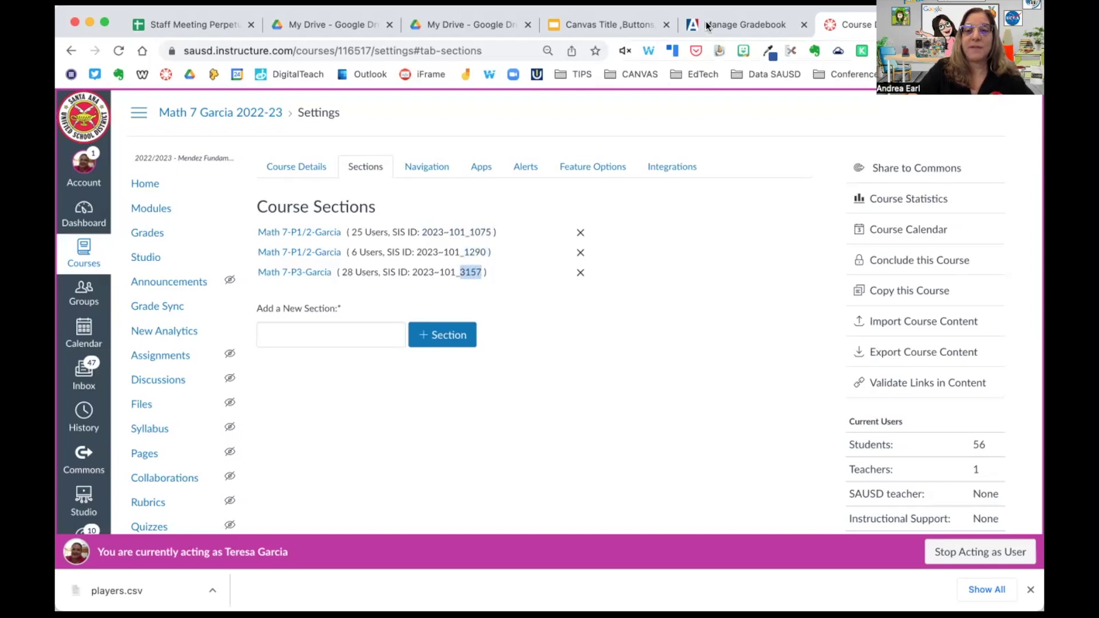
click(739, 24)
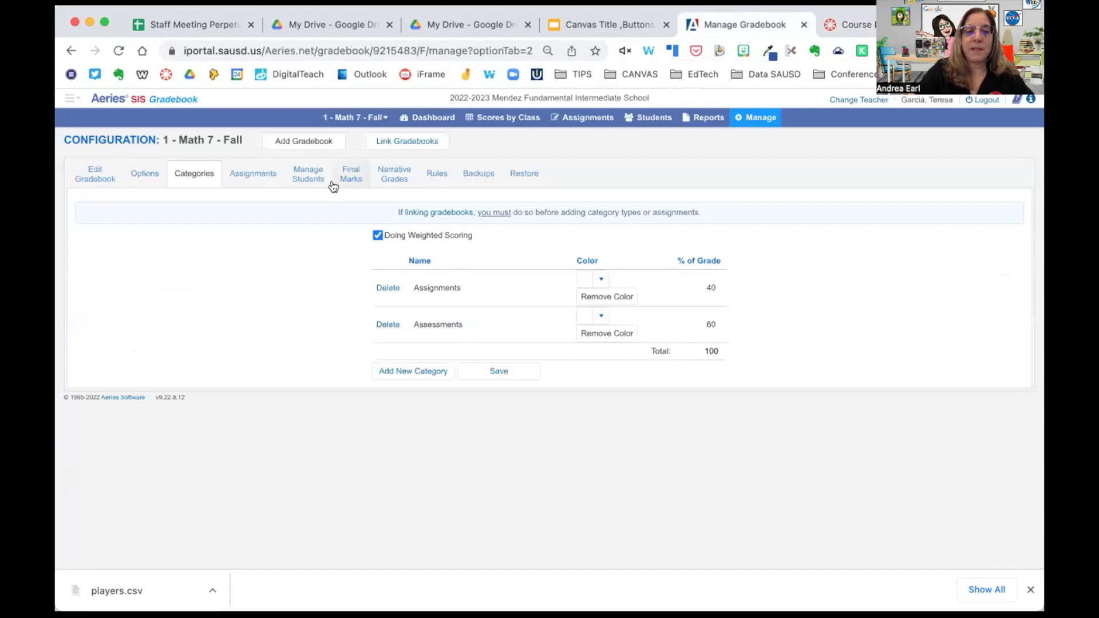
click(425, 112)
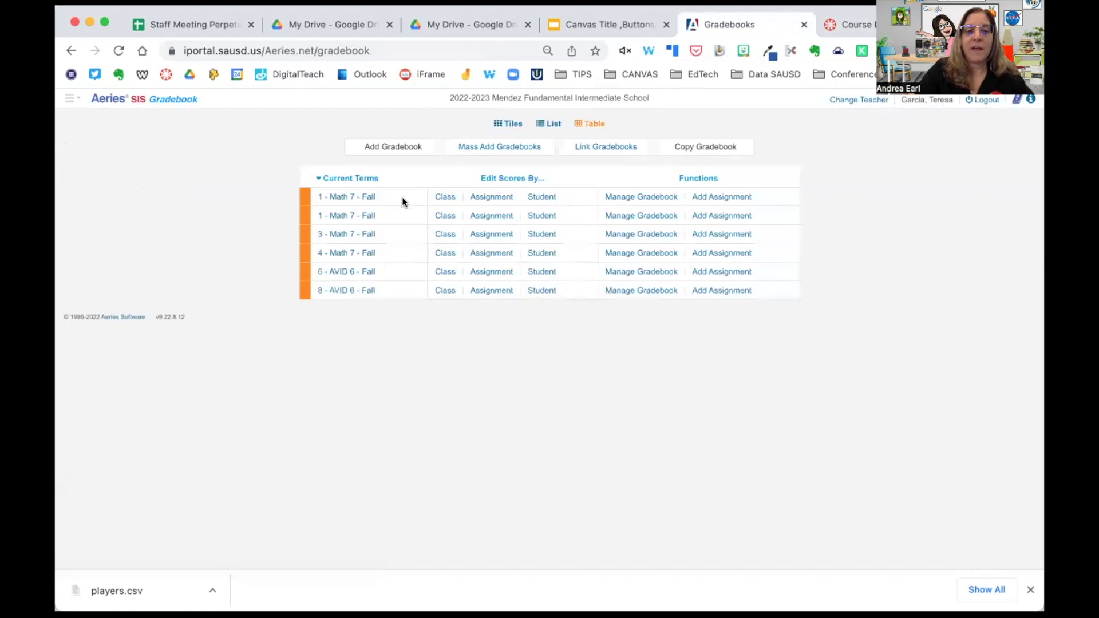
click(341, 198)
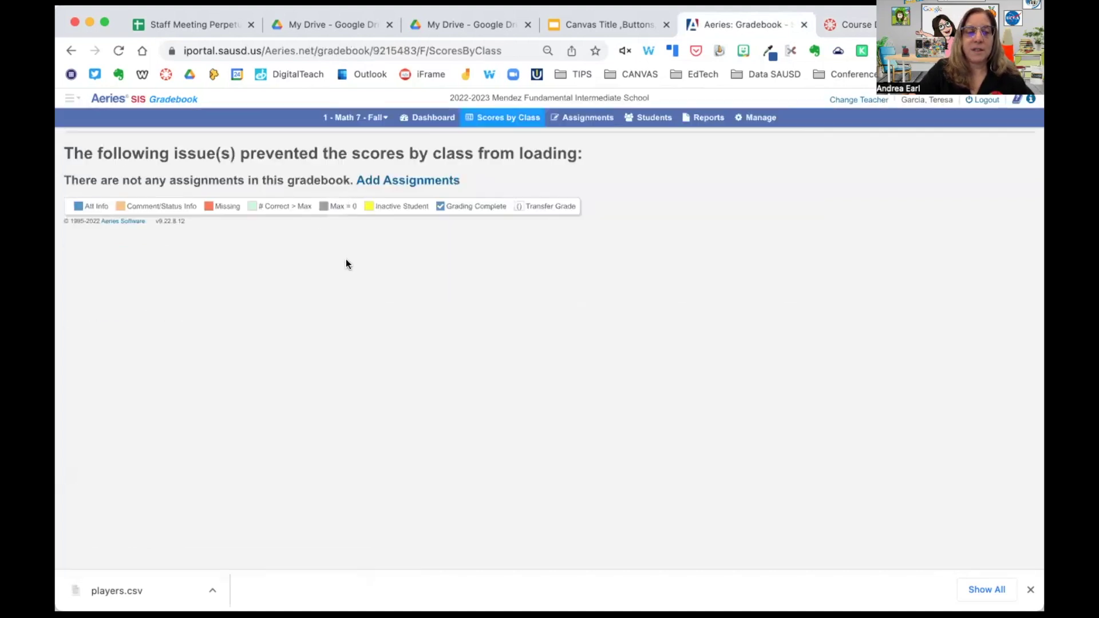
mouse_move(755, 117)
click(753, 136)
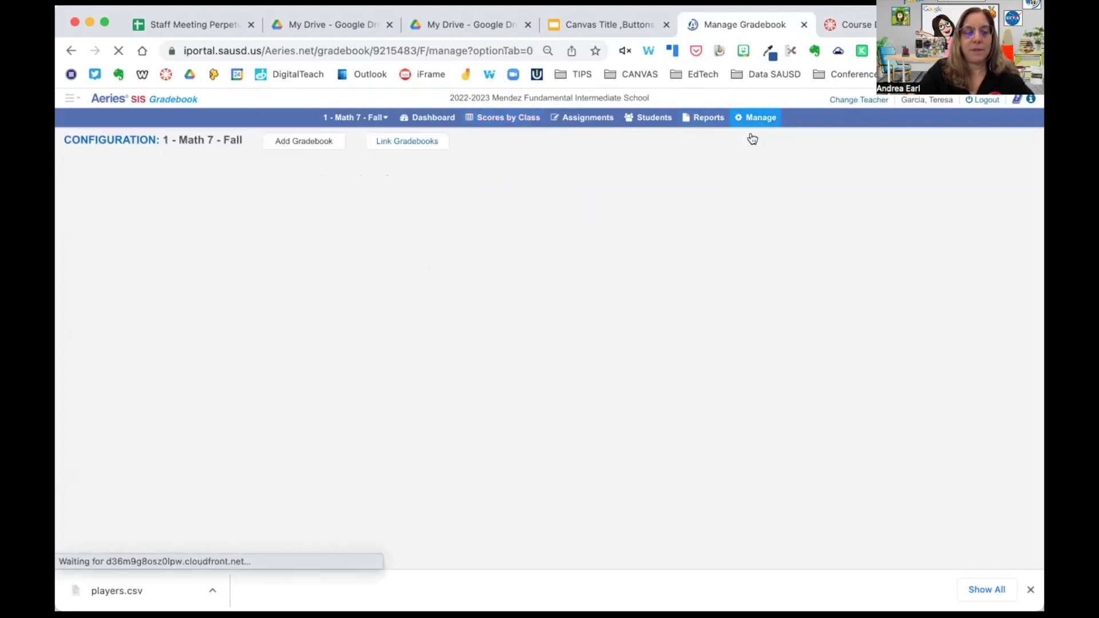
scroll(390, 327, down, 4)
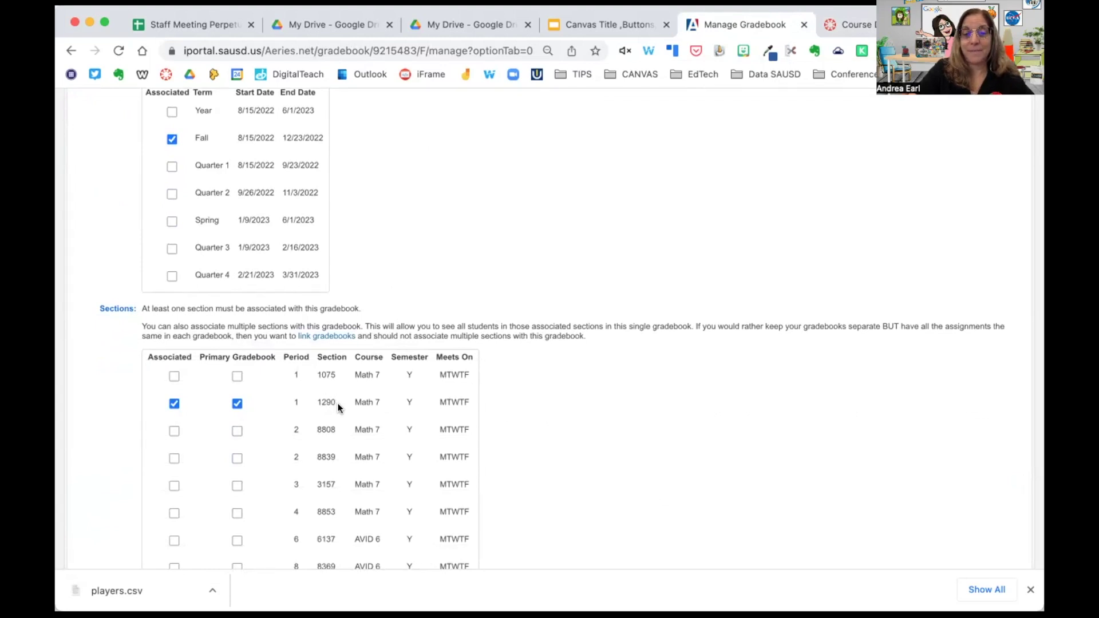
click(840, 26)
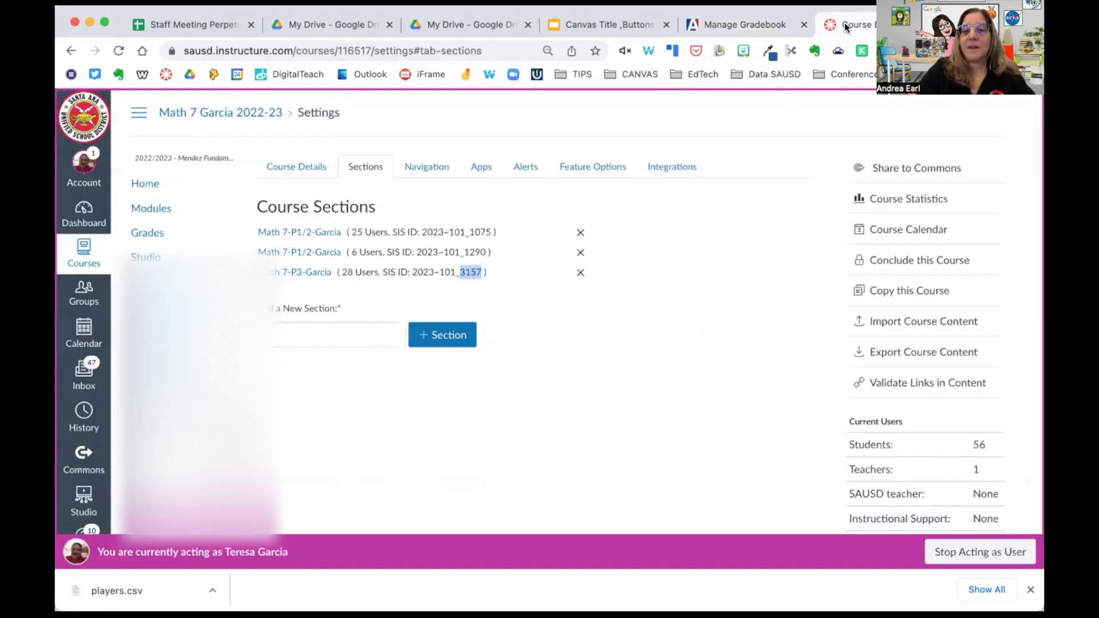
Open the Math 7 gradebook, check the Sync to Aeries option, and open Gradebook Settings.
click(145, 232)
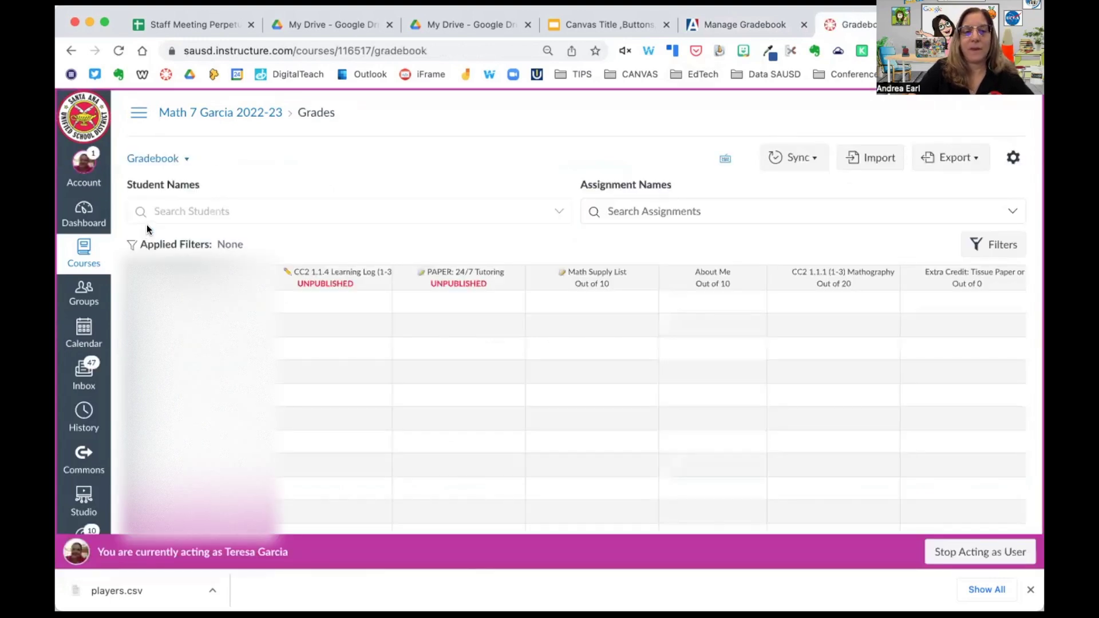
click(812, 159)
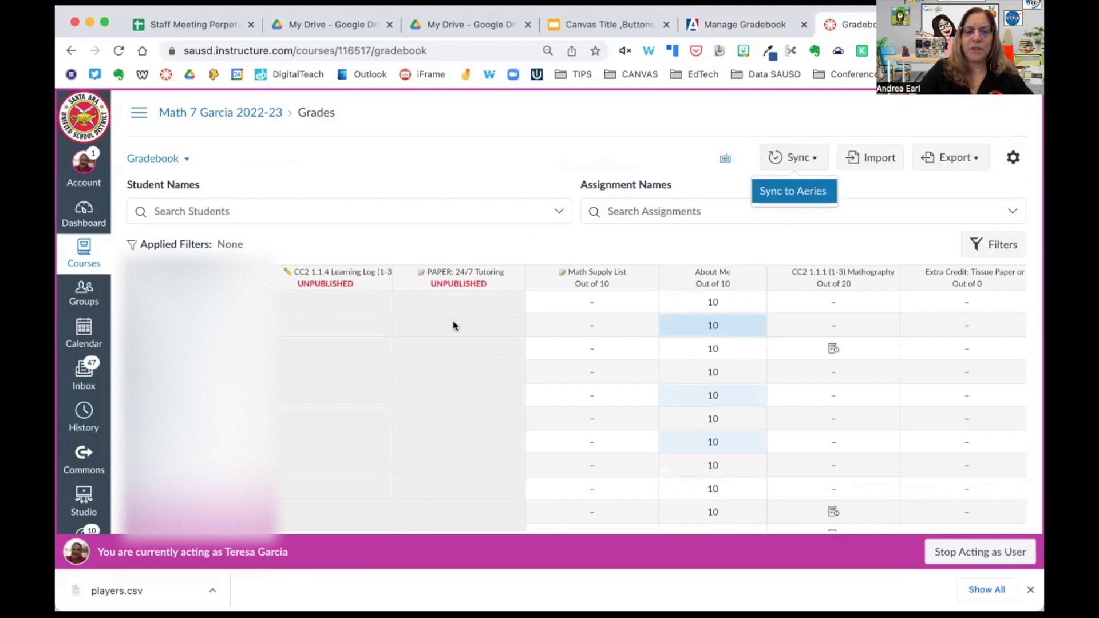
click(953, 209)
click(1014, 158)
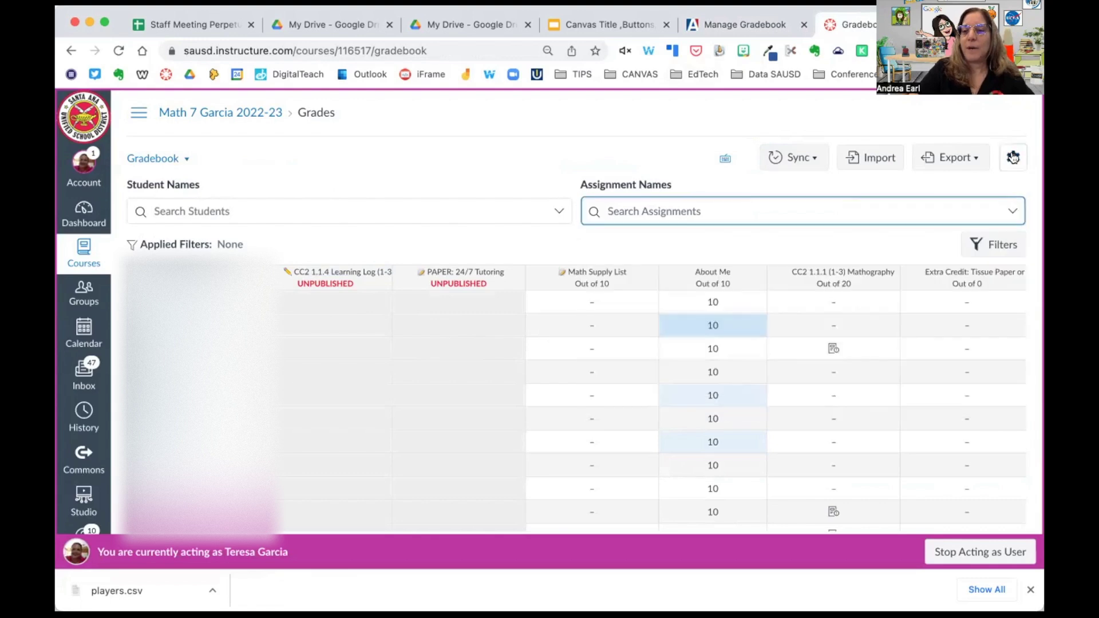
In the gradebook View Options, turn off Unpublished Assignments and turn on the Notes column.
click(778, 157)
click(553, 305)
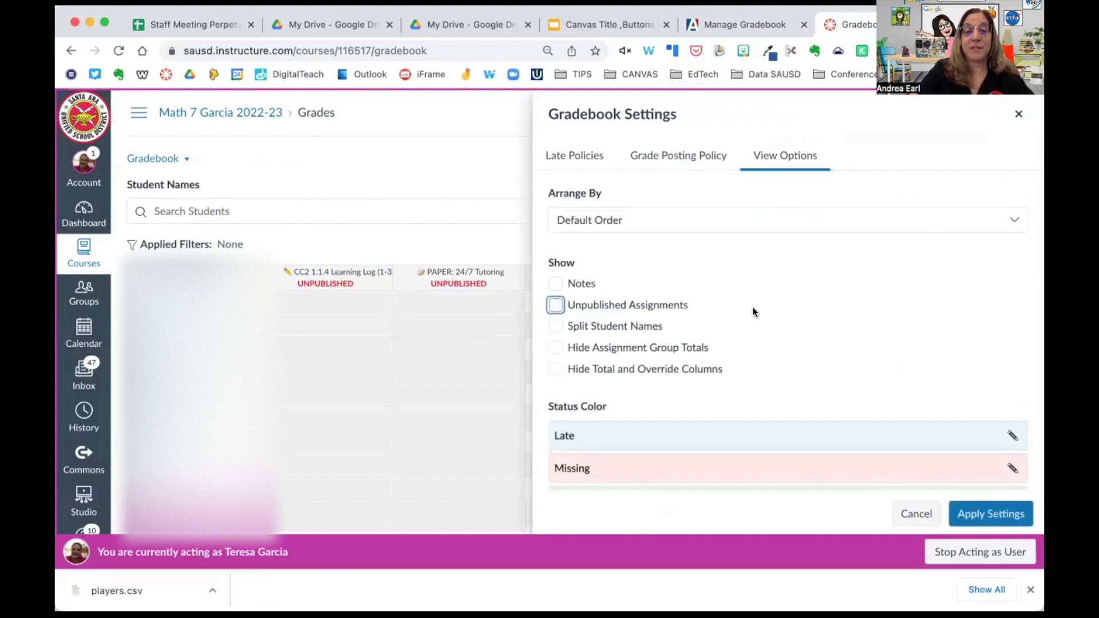
click(555, 284)
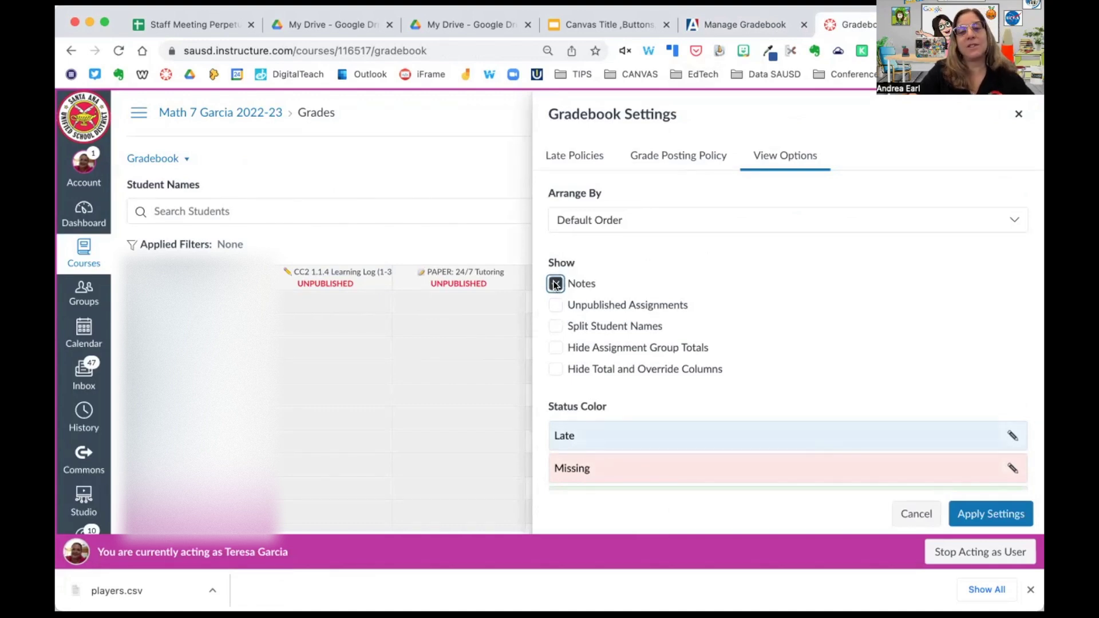